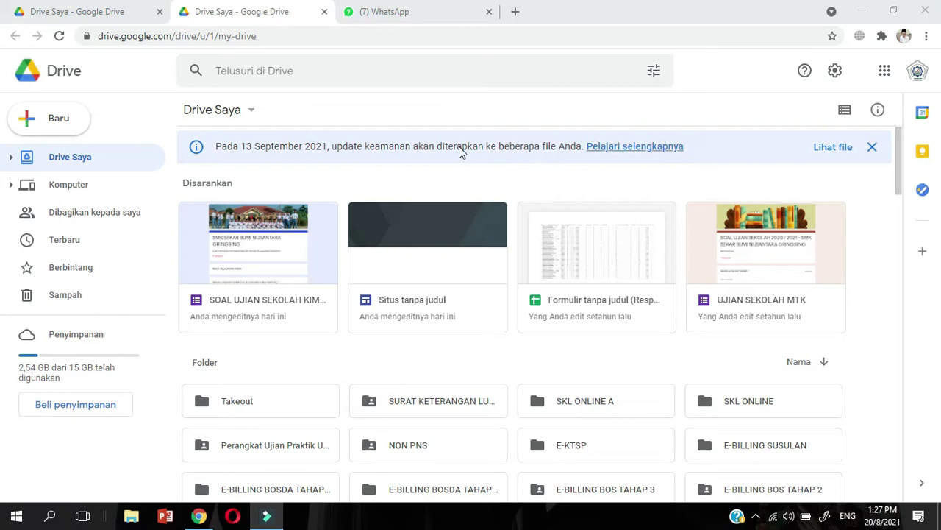
# Step: Create a new blank Google Sites site from Google Drive
pyautogui.click(40, 122)
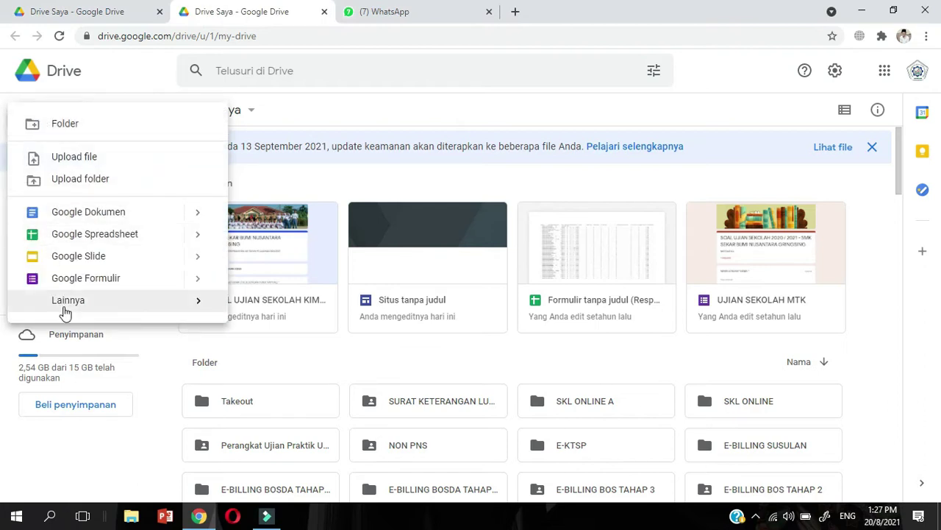
pyautogui.moveTo(65, 313)
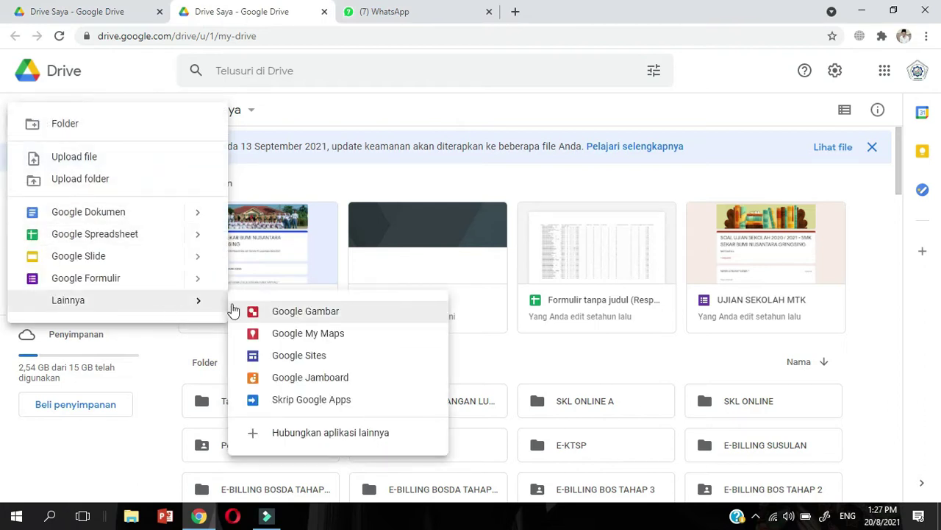
pyautogui.click(292, 358)
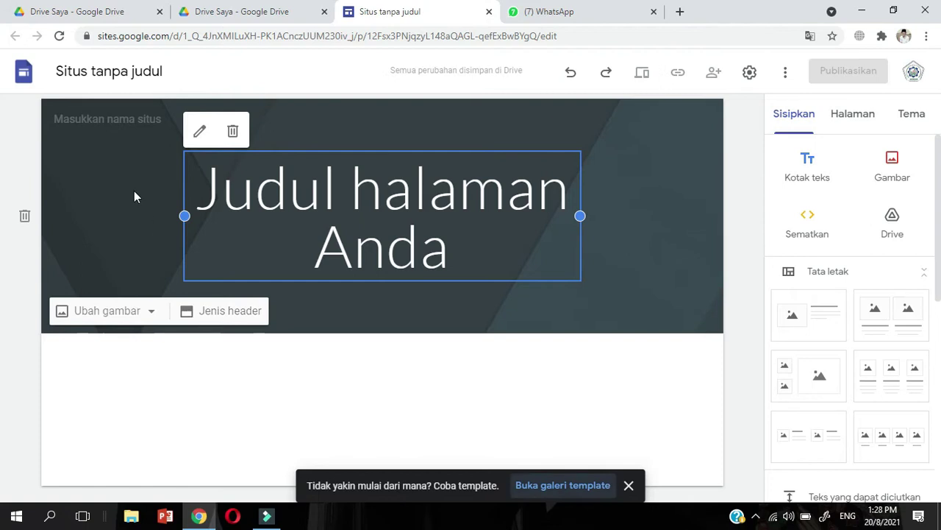
# Step: Enter "Niono Dino" as the site name in the page header
pyautogui.click(106, 119)
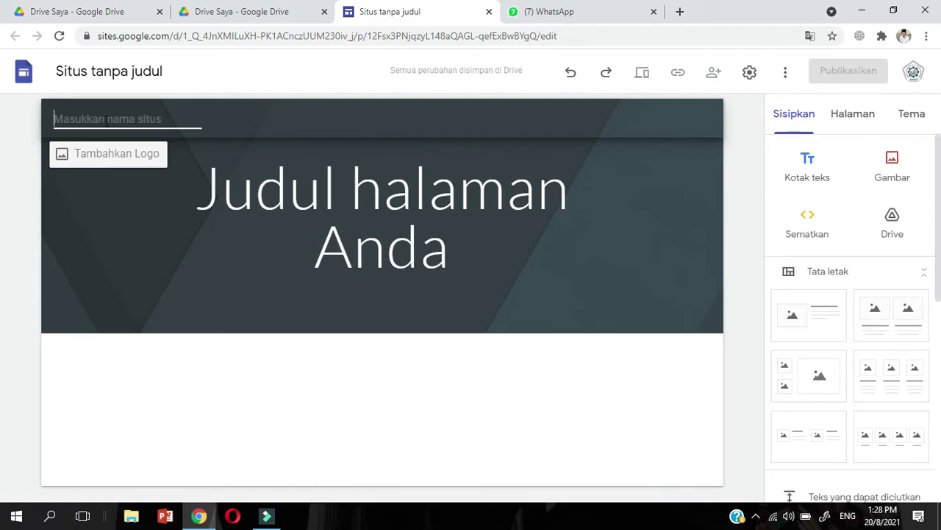
pyautogui.write('Niono')
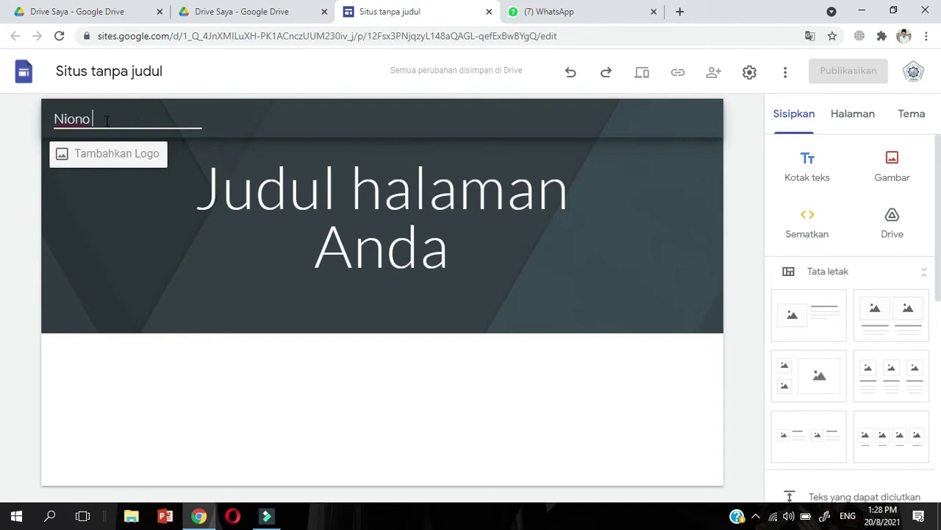
pyautogui.write(' Dino')
# Step: Replace the placeholder page title in the header with "RUMAH KIMIA SMK SBN"
pyautogui.click(210, 177)
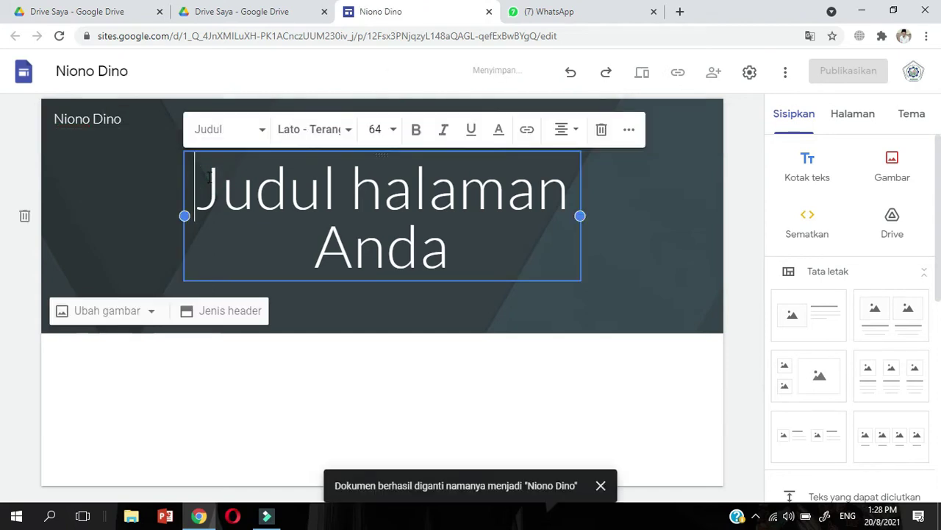
pyautogui.moveTo(210, 177); pyautogui.dragTo(467, 277)
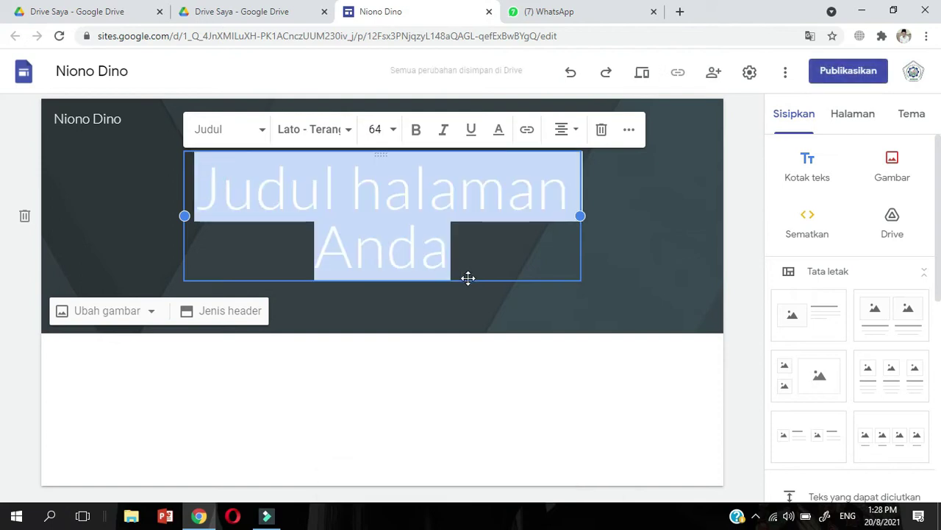
pyautogui.write('R')
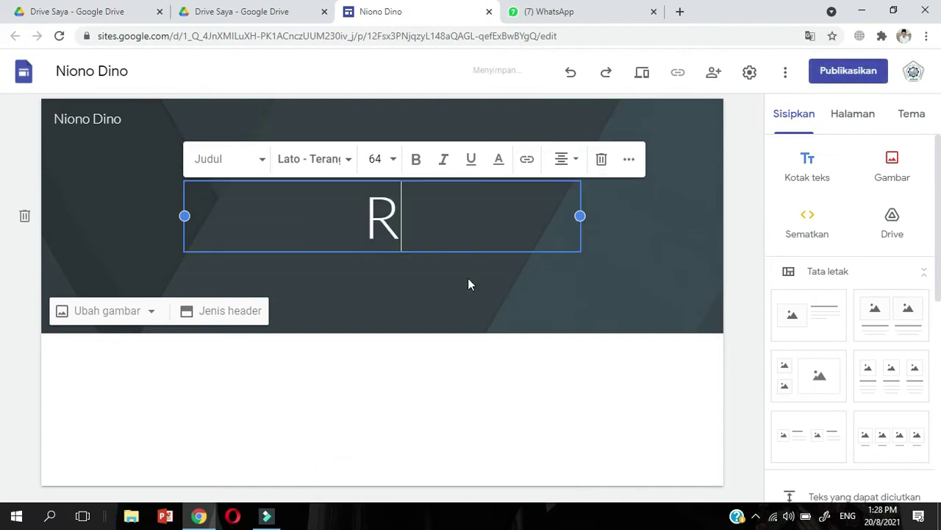
pyautogui.write('UMAH KI')
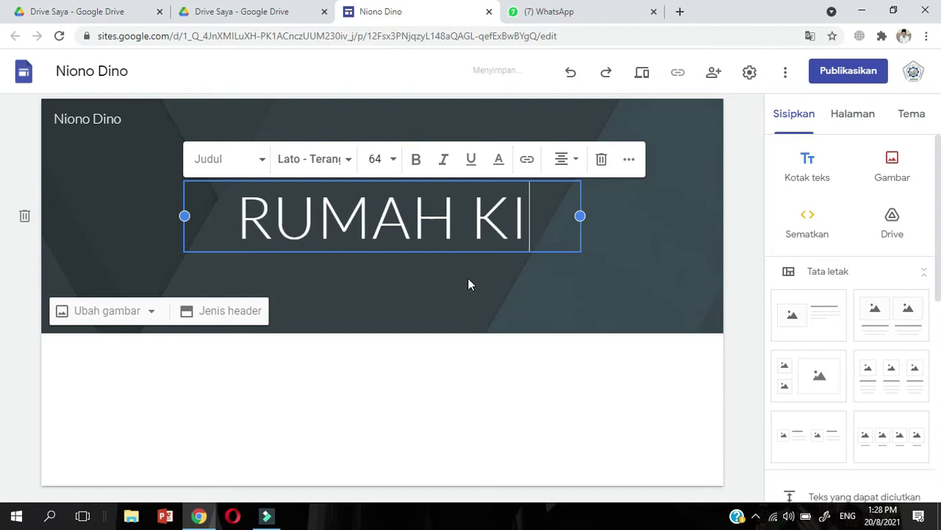
pyautogui.write('MIA SMK')
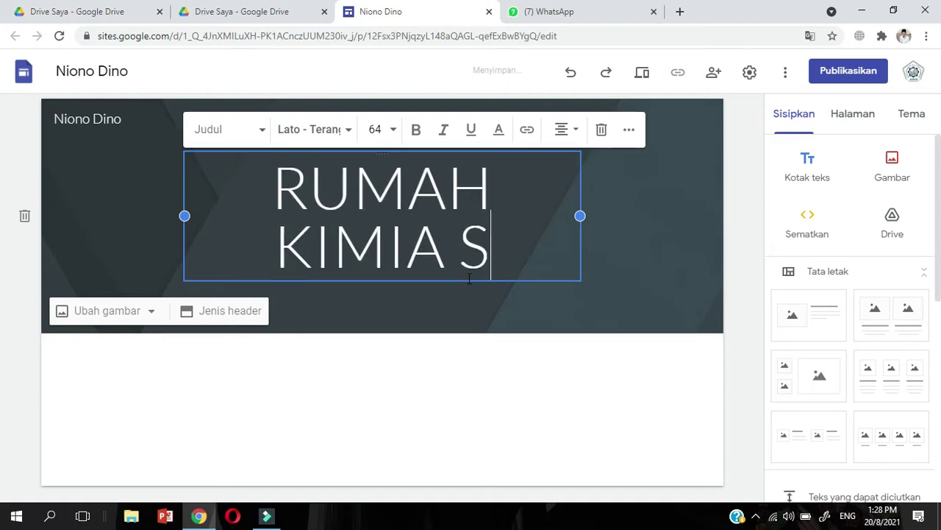
pyautogui.press('BackSpace')
pyautogui.write('MK SBN')
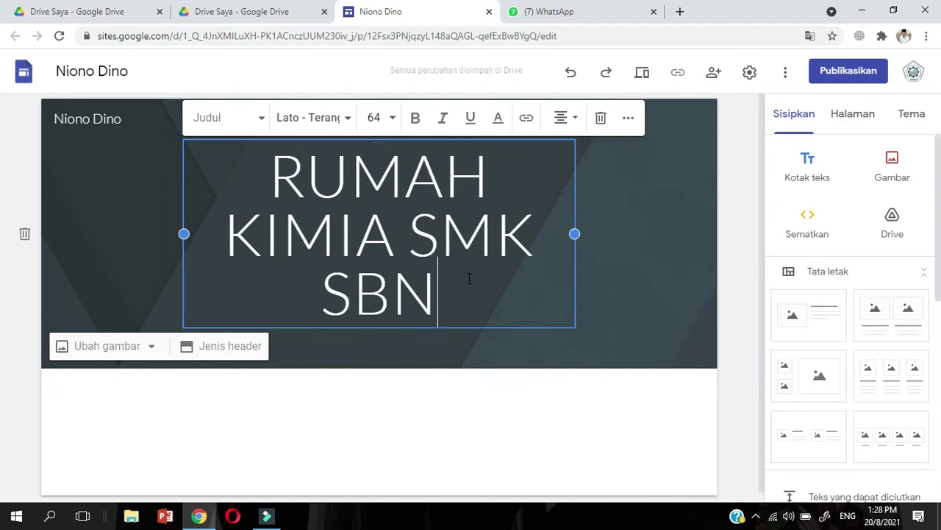
# Step: Format the whole page title in the Lobster font and make it bold
pyautogui.click(276, 175)
pyautogui.moveTo(277, 175); pyautogui.dragTo(441, 296)
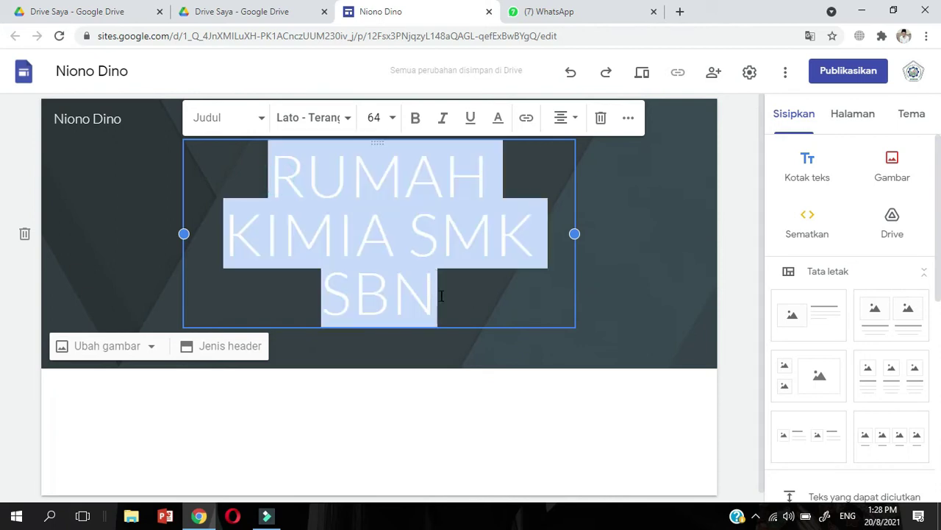
pyautogui.click(350, 130)
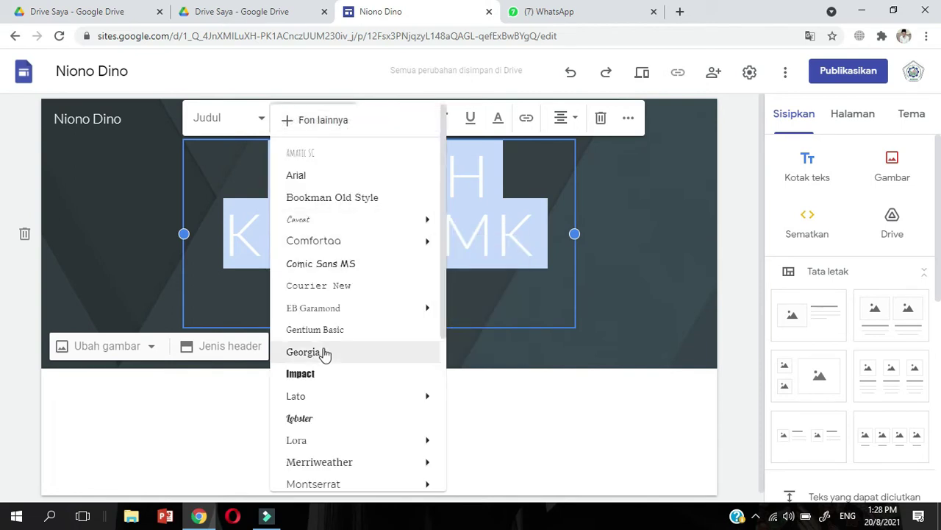
pyautogui.click(313, 419)
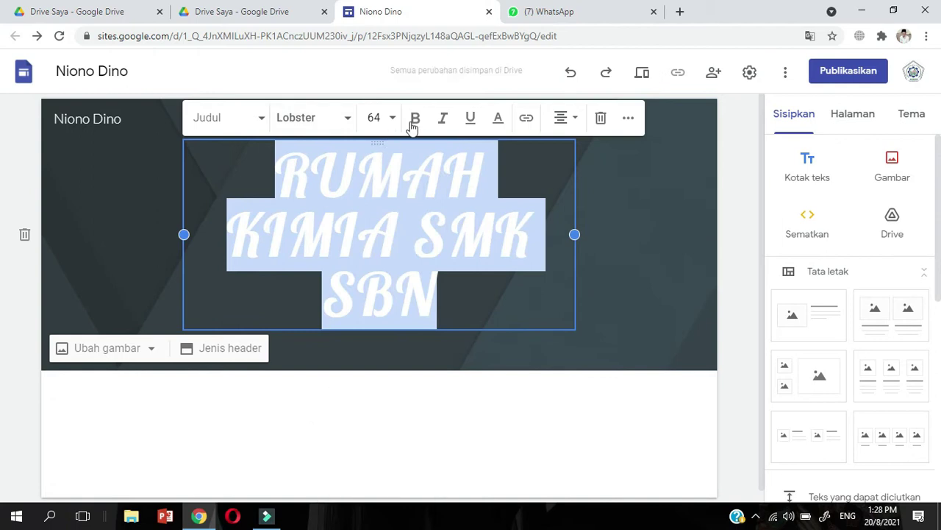
pyautogui.click(414, 123)
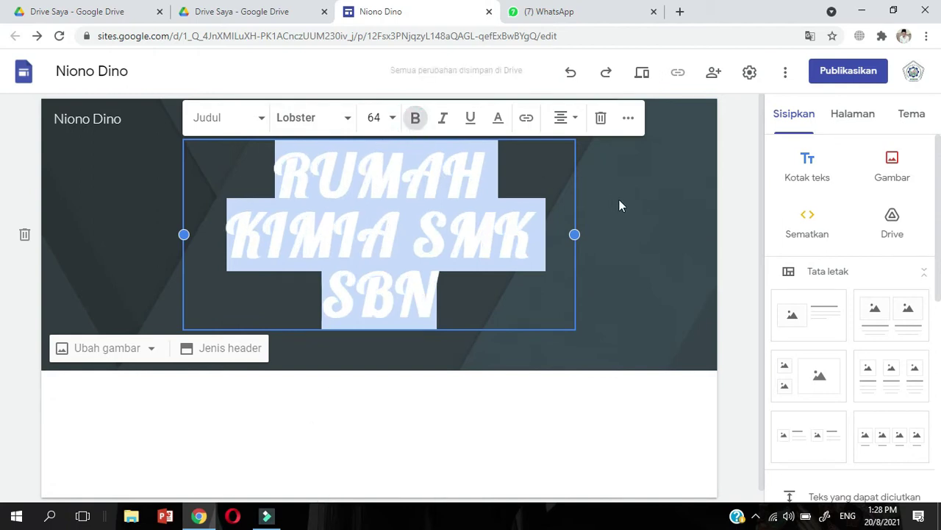
pyautogui.click(620, 204)
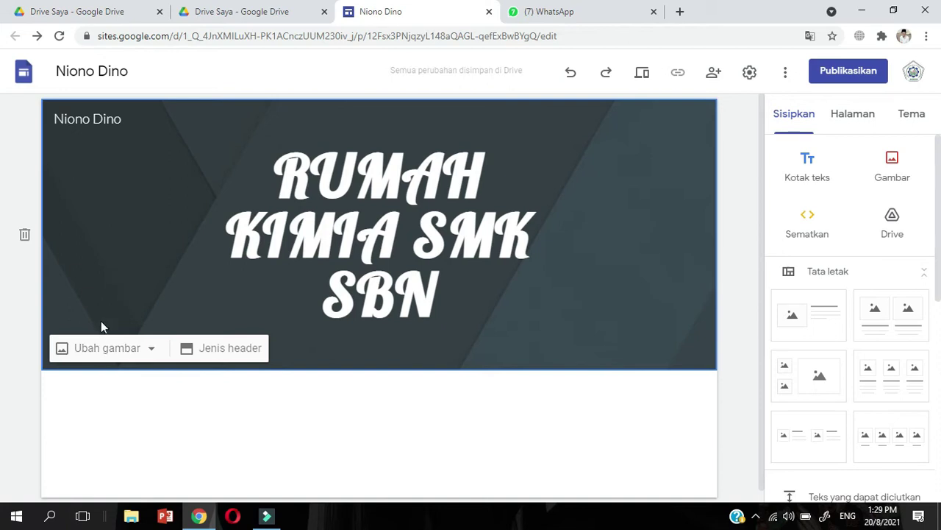
# Step: Search the web images for "KIMIA" and set the photo of red and green lab glassware on a blurred background as the header image
pyautogui.click(102, 349)
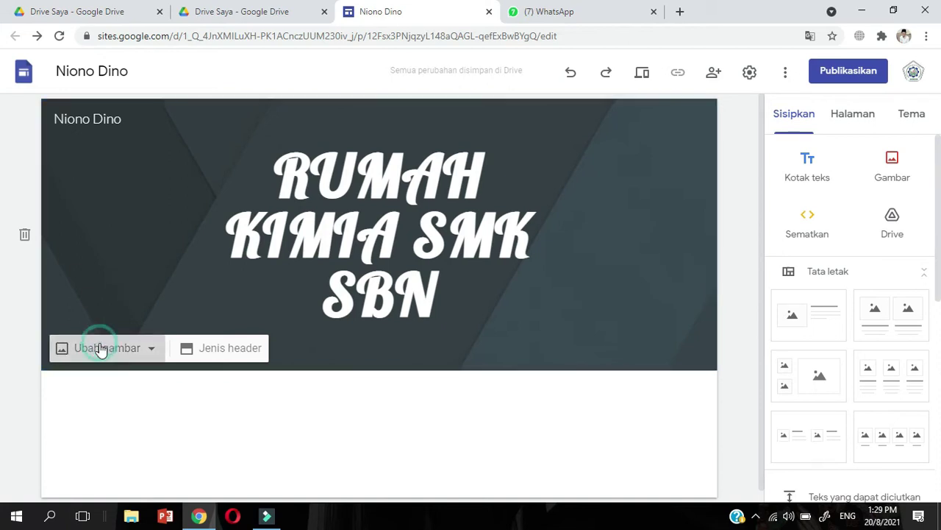
pyautogui.click(103, 423)
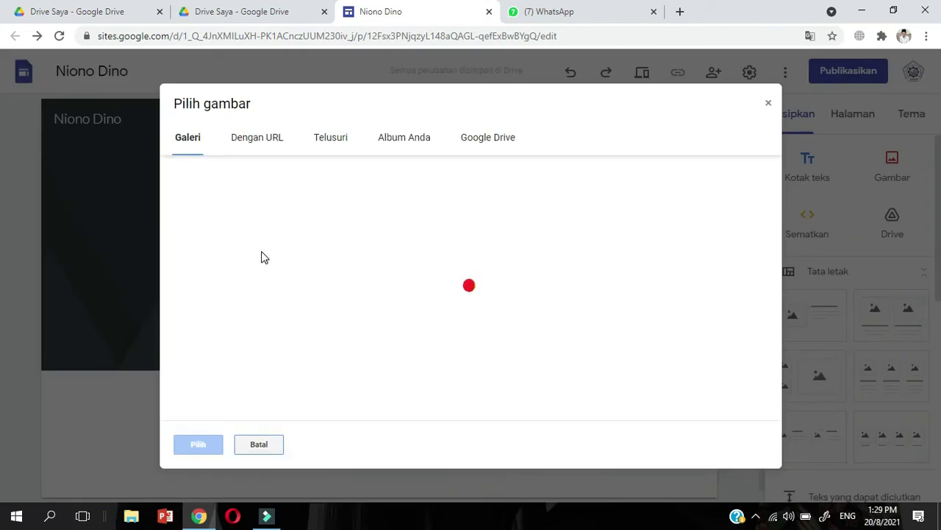
pyautogui.click(335, 146)
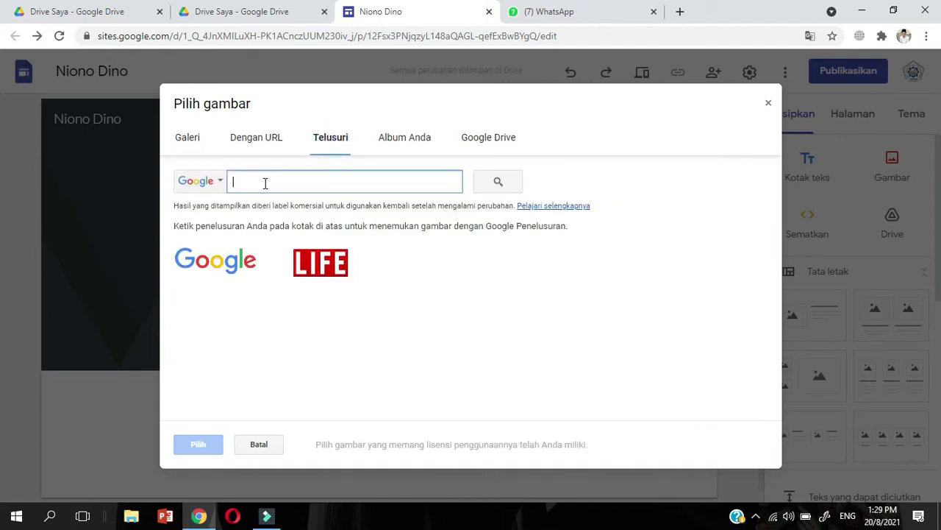
pyautogui.write('KIMIA')
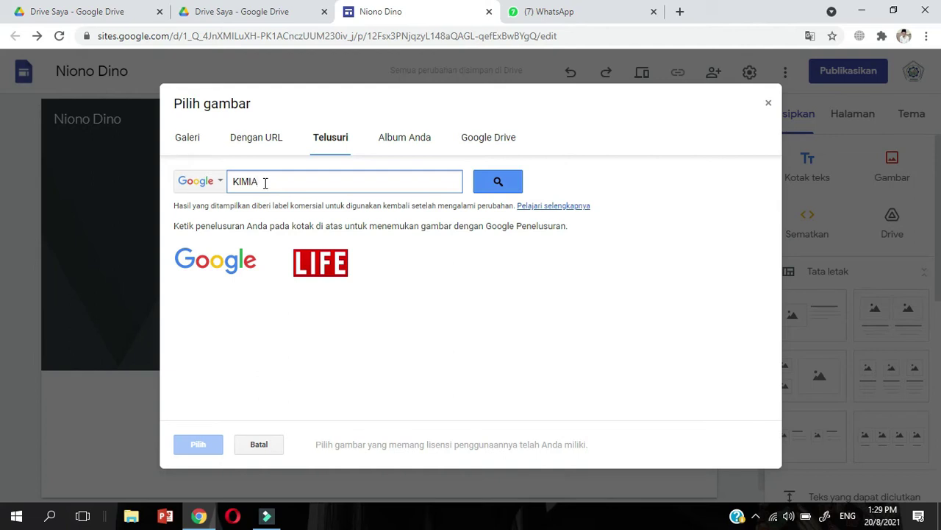
pyautogui.click(478, 189)
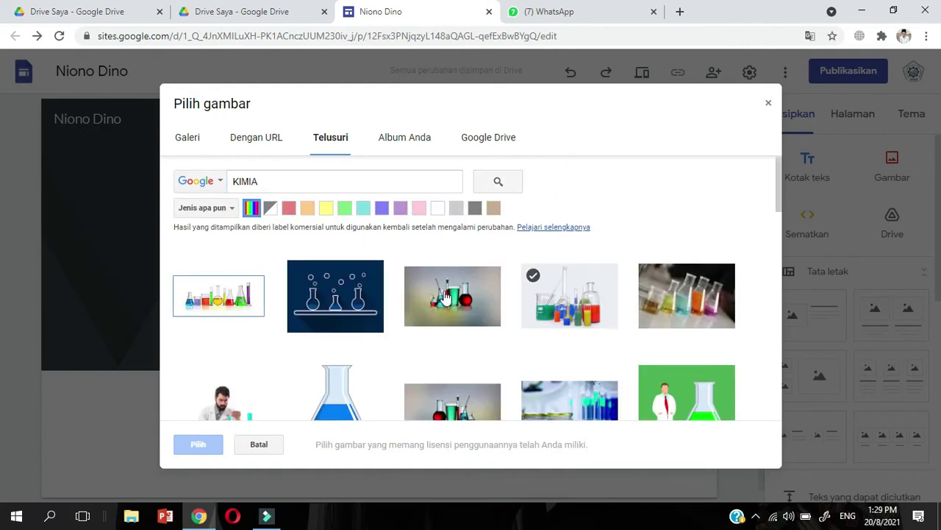
pyautogui.moveTo(778, 207); pyautogui.dragTo(834, 226)
pyautogui.click(453, 208)
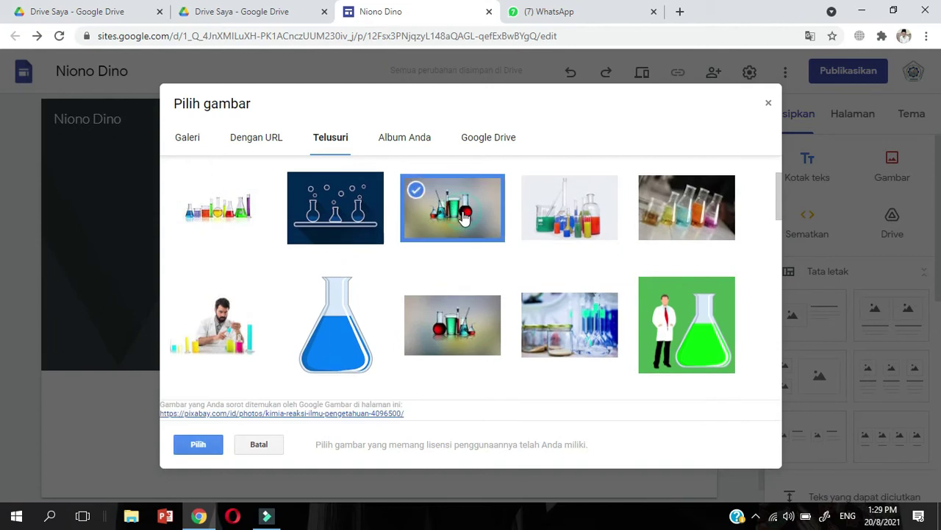
pyautogui.click(197, 445)
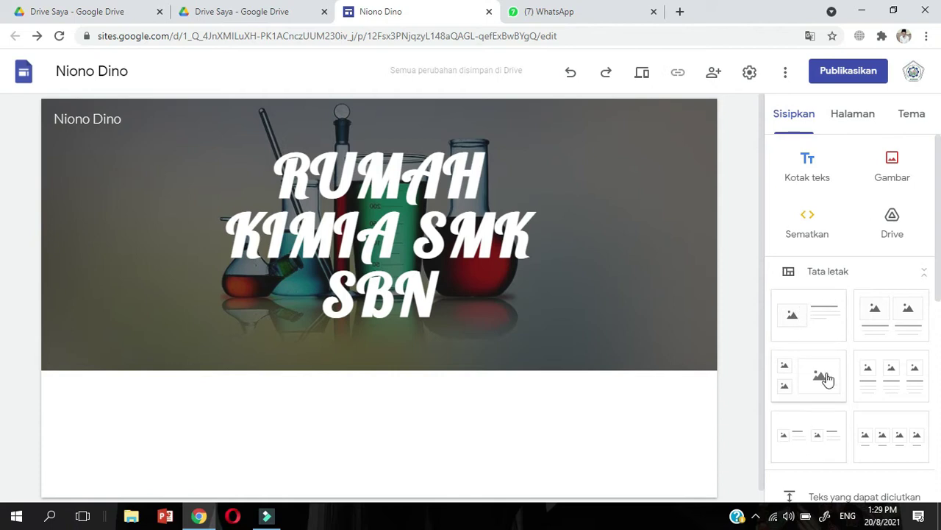
# Step: Insert the layout with two side-by-side captioned images and place a map of "SMK SEKAR BUMI NUSANTARA" in its first placeholder
pyautogui.moveTo(937, 302)
pyautogui.mouseDown()
pyautogui.moveTo(938, 335)
pyautogui.moveTo(937, 301)
pyautogui.mouseUp()
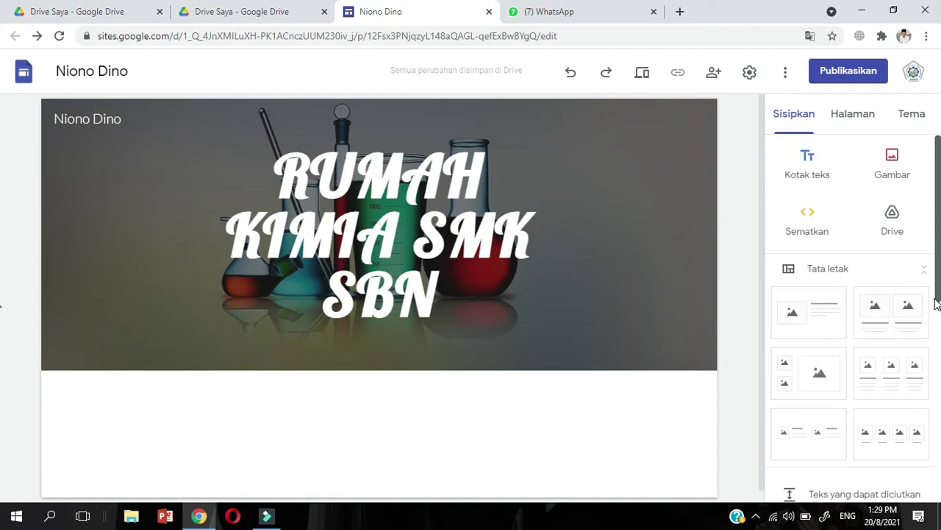
pyautogui.click(884, 316)
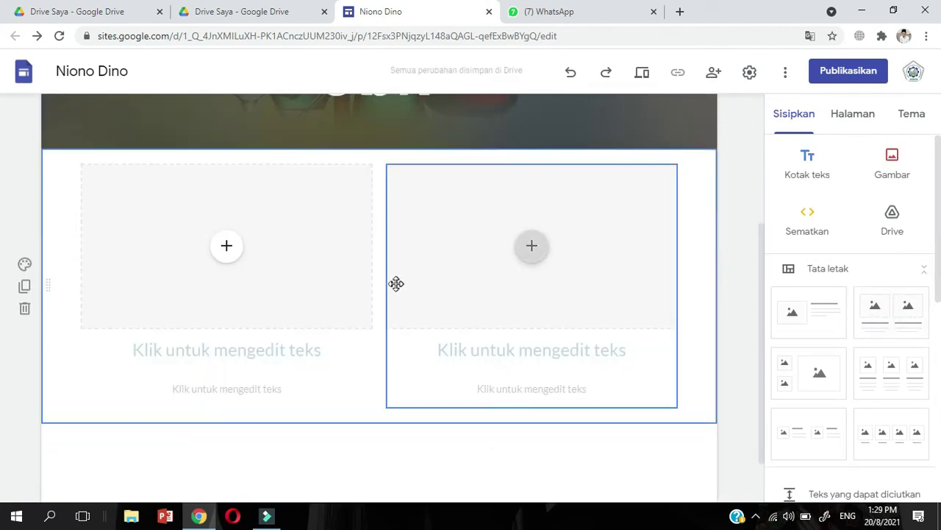
pyautogui.click(233, 254)
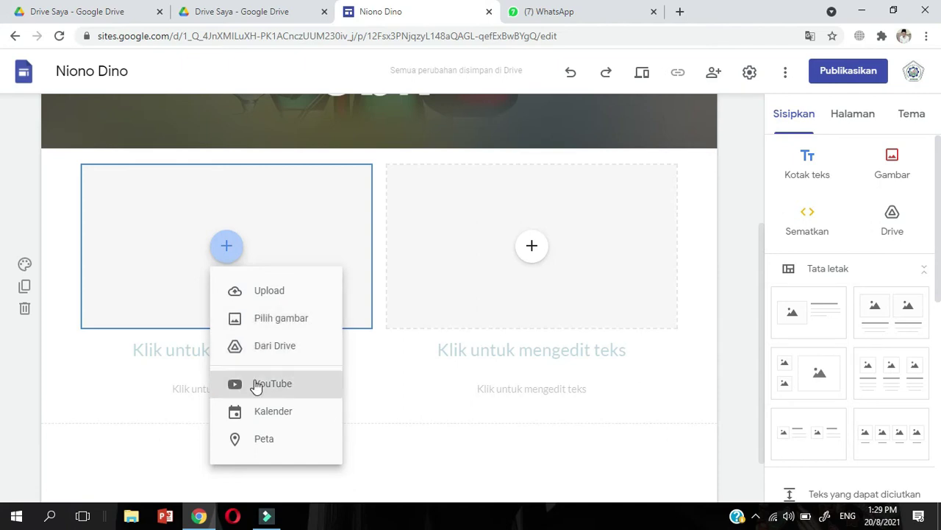
pyautogui.click(257, 436)
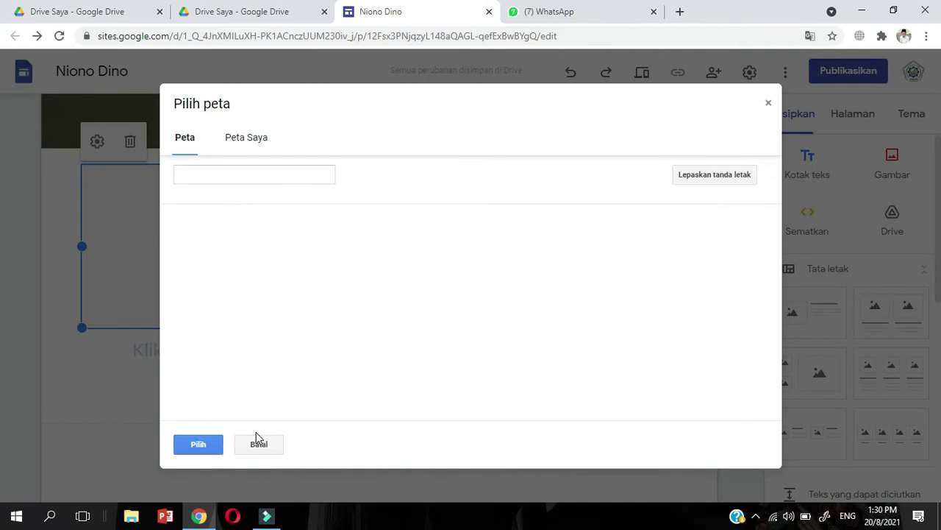
pyautogui.write('SMK SEKAR BUMI')
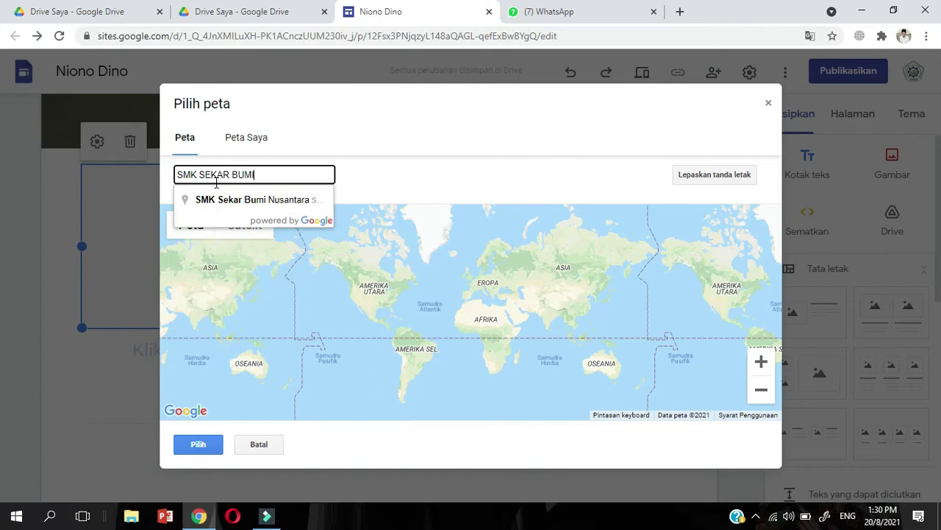
pyautogui.write(' NUSANTA')
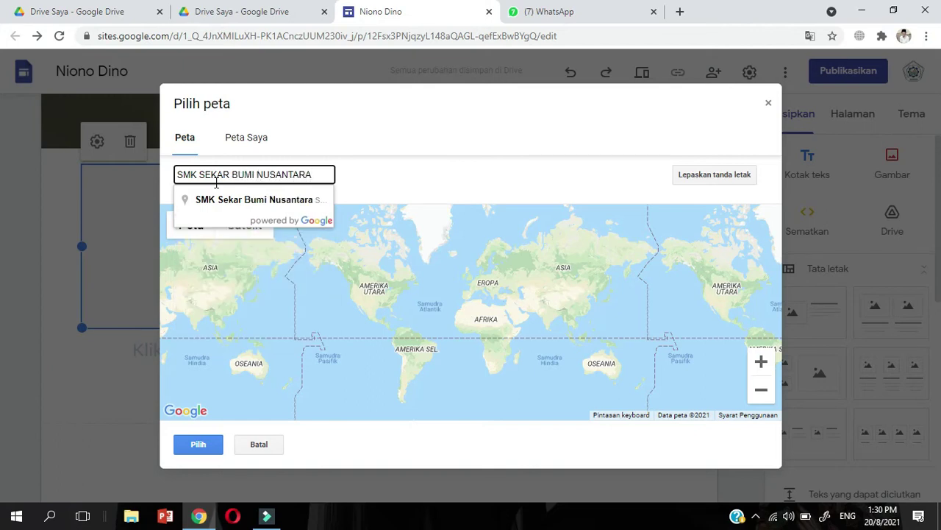
pyautogui.write('RA')
pyautogui.press('Return')
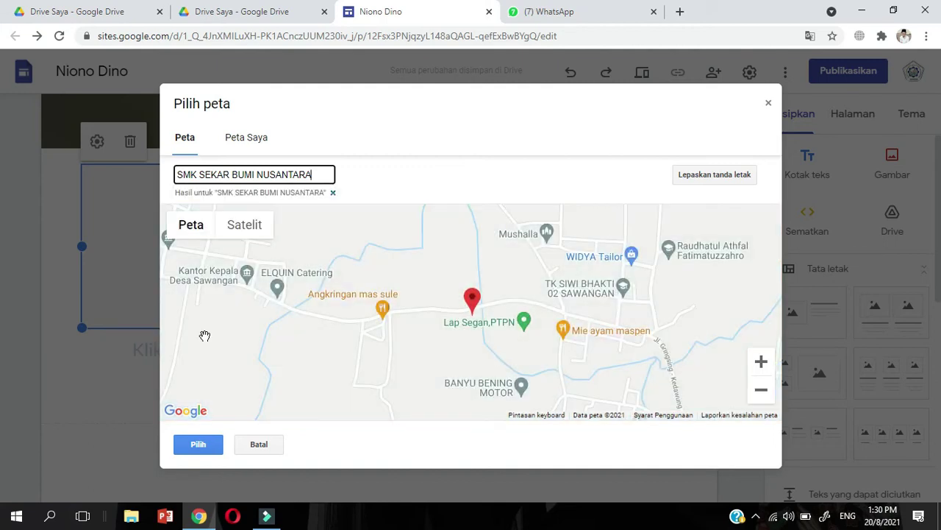
pyautogui.click(198, 445)
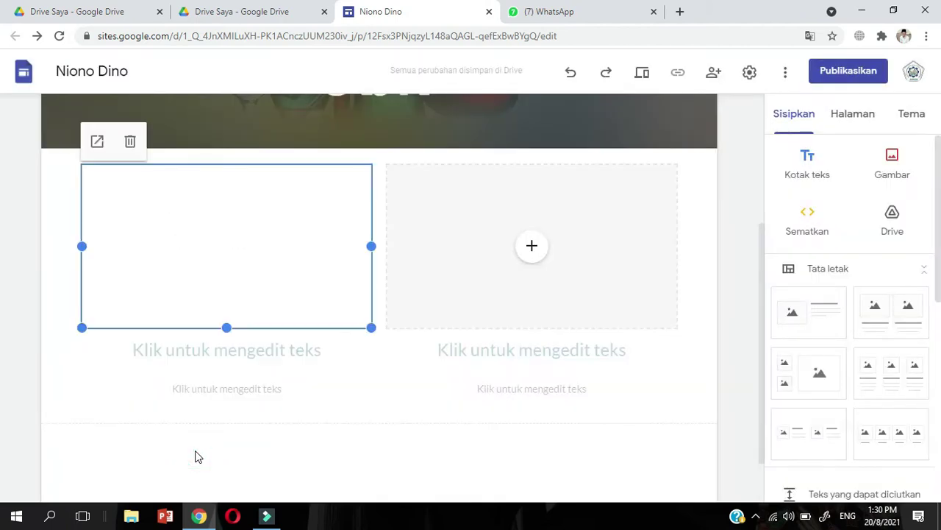
# Step: Enter "Lokasi SMK SBN" as the heading below the map
pyautogui.click(216, 351)
pyautogui.write('Lo')
pyautogui.write('asi')
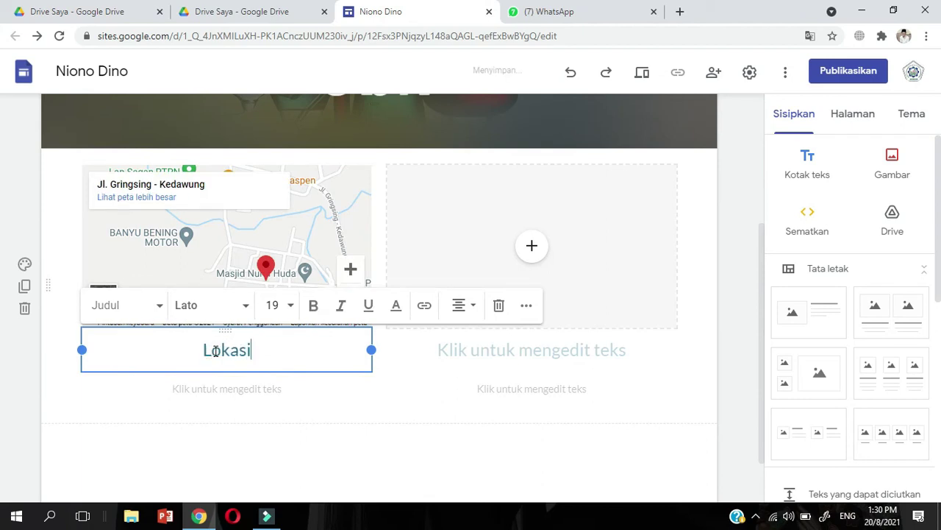
pyautogui.write(' SMK SBN')
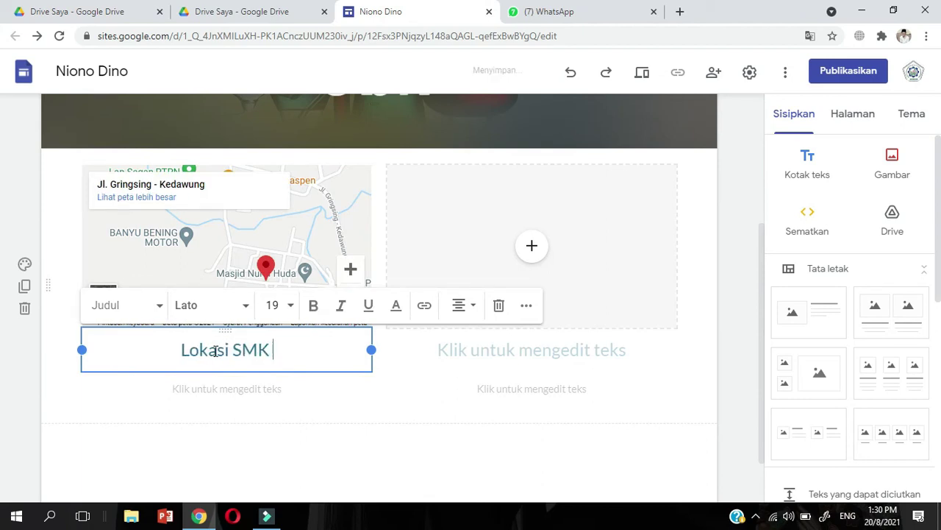
pyautogui.click(444, 422)
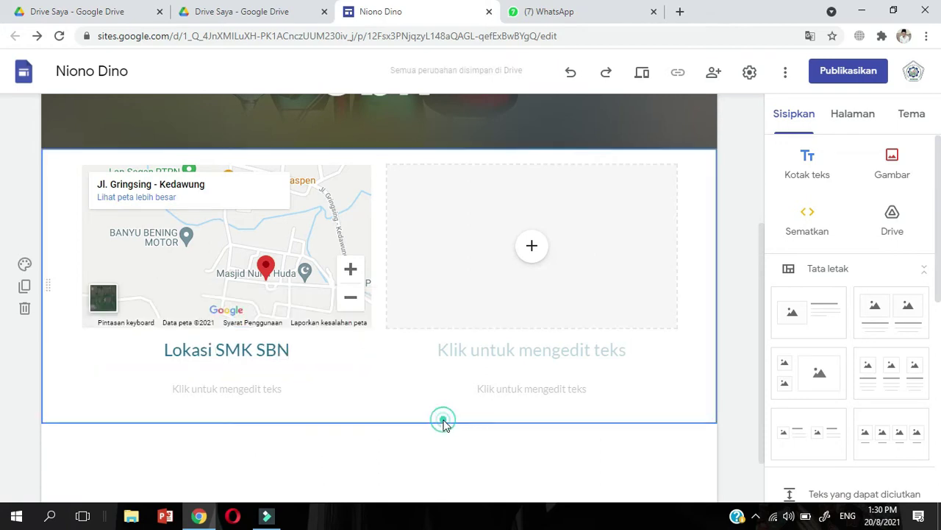
# Step: Fill the empty placeholder with the YouTube video "Cara Cepat Menghitung Umur, untuk Data Peserta Vaksinasi di Excel", found by searching for the channel name
pyautogui.click(534, 247)
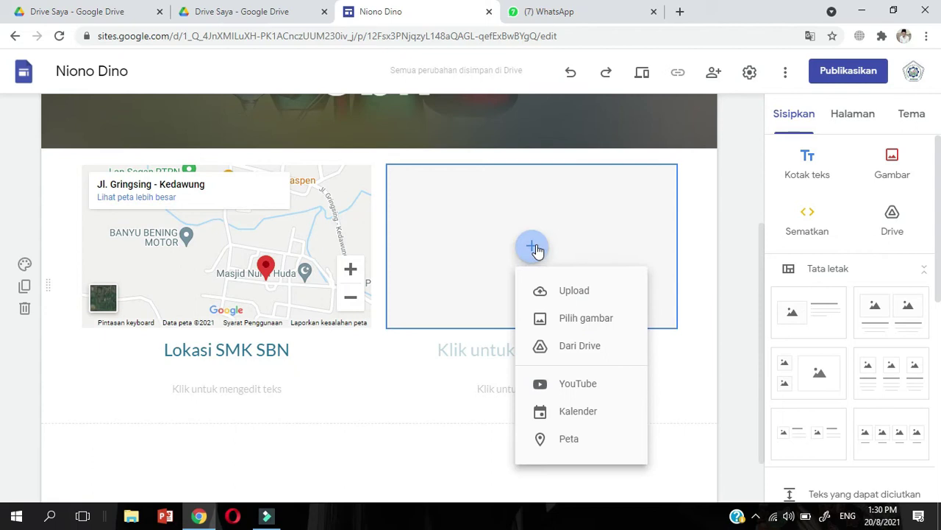
pyautogui.click(552, 386)
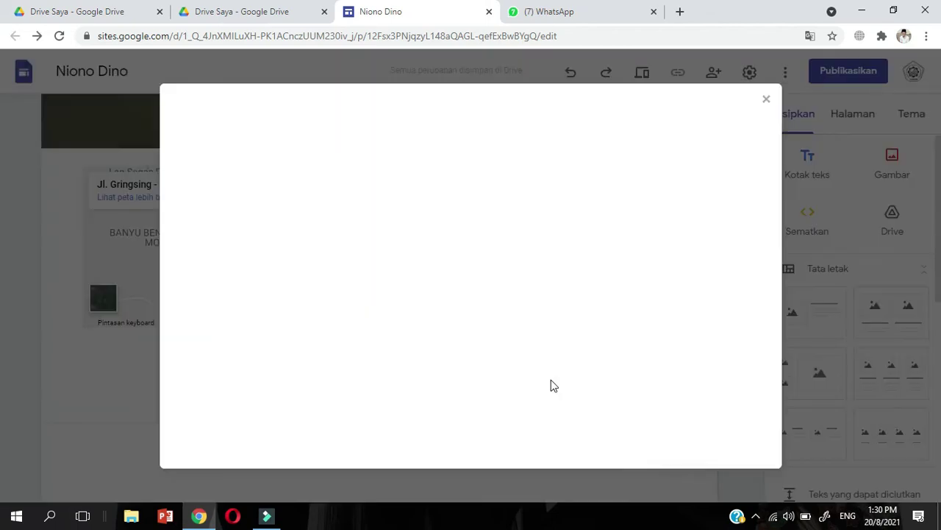
pyautogui.write('NIONO DINO')
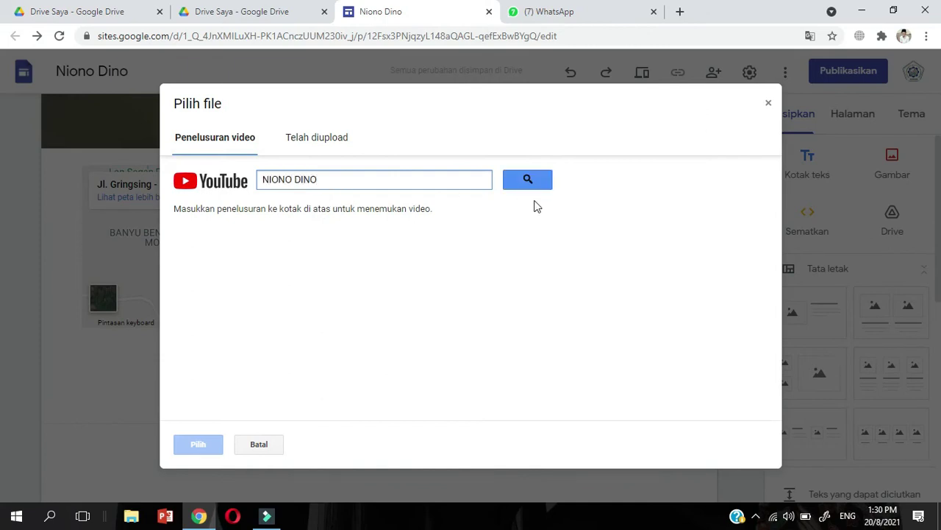
pyautogui.click(531, 178)
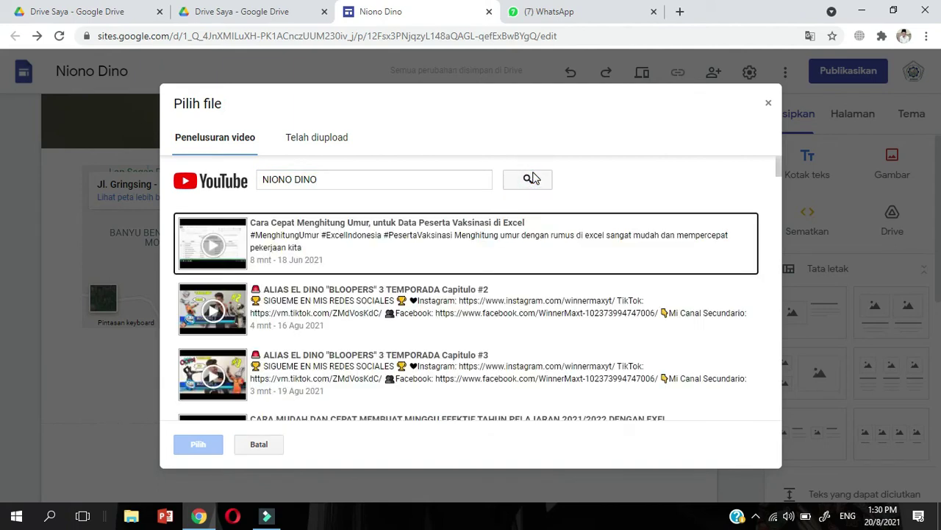
pyautogui.moveTo(778, 169)
pyautogui.mouseDown()
pyautogui.moveTo(779, 227)
pyautogui.moveTo(775, 164)
pyautogui.mouseUp()
pyautogui.click(379, 257)
pyautogui.click(200, 442)
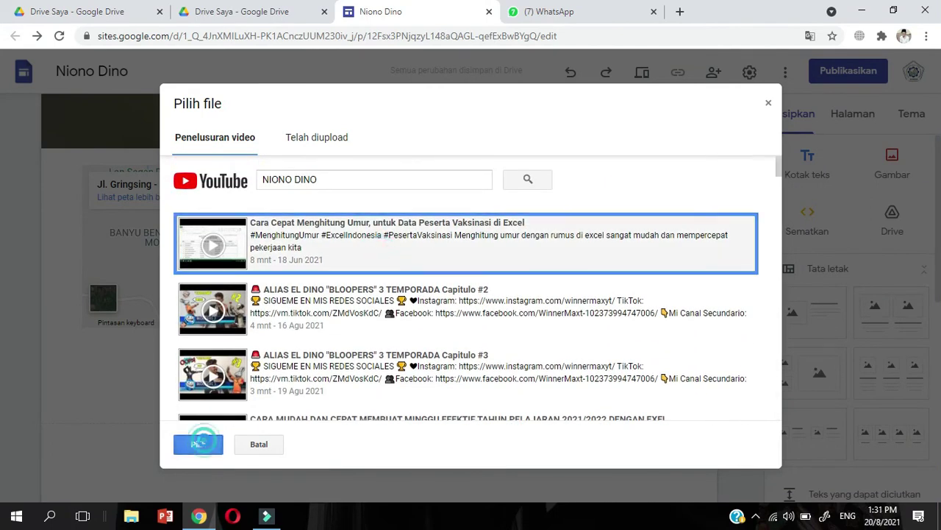
# Step: Enter the channel owner's name as the heading below the video
pyautogui.click(470, 360)
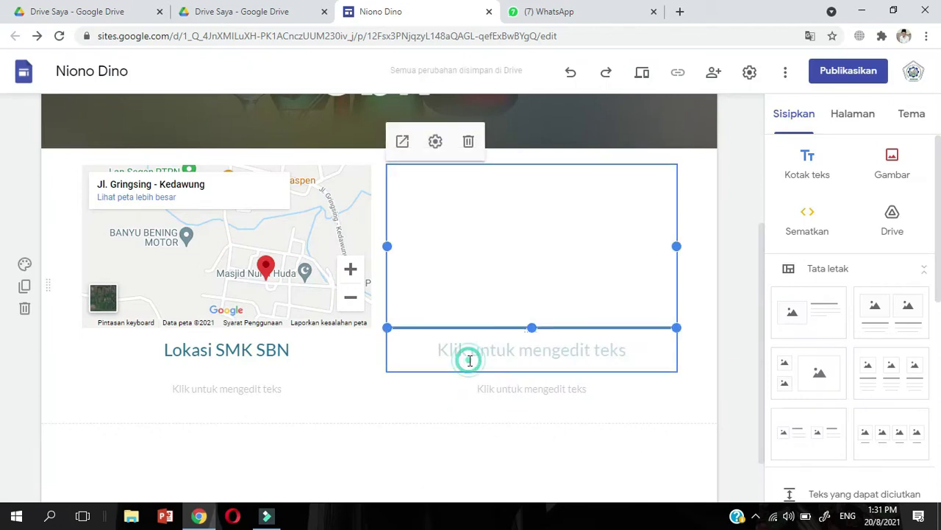
pyautogui.write('Nio')
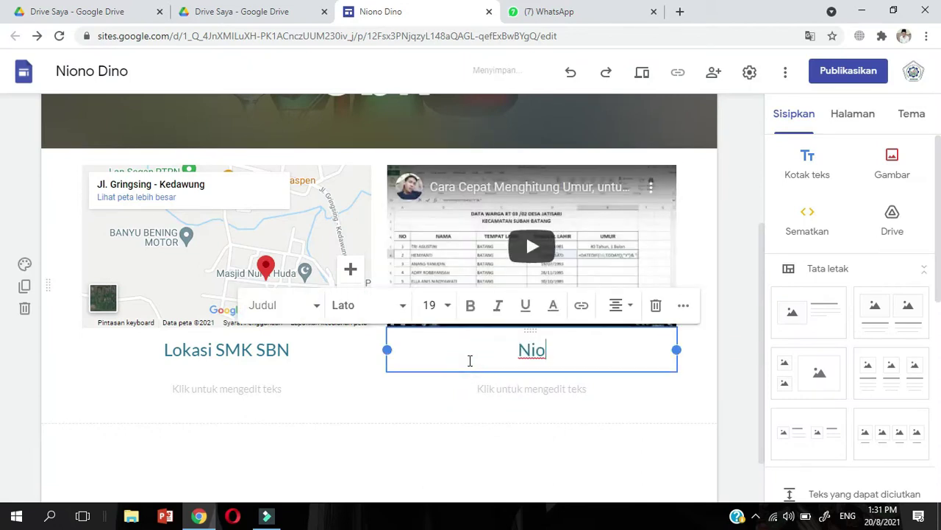
pyautogui.write('no Dino')
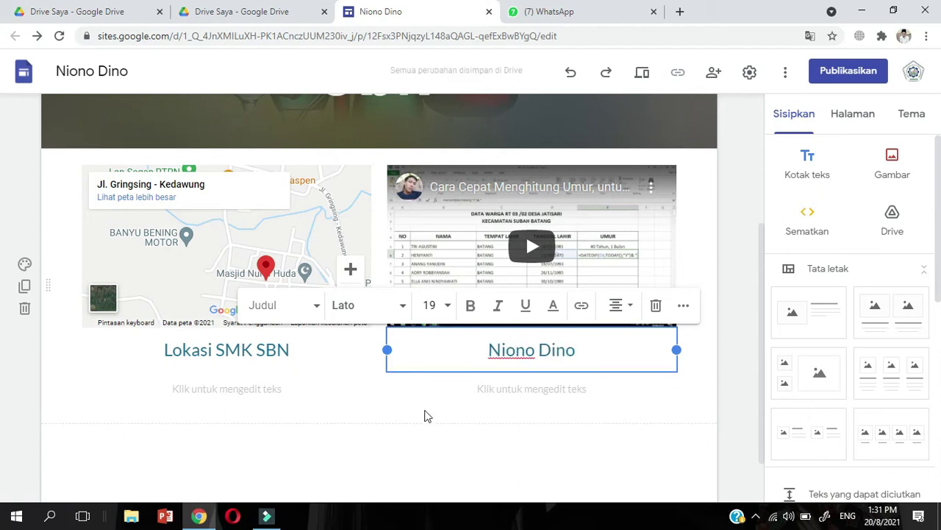
pyautogui.click(376, 422)
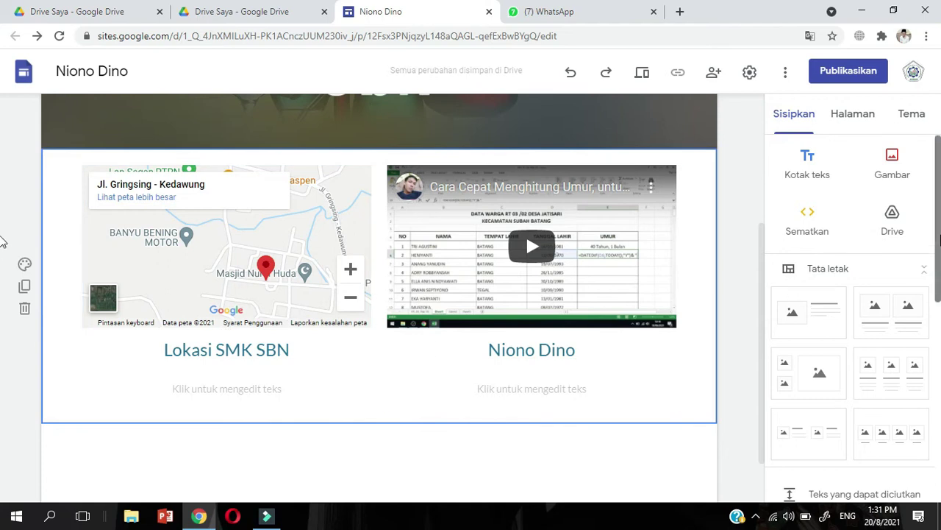
# Step: Rename the home page "Halaman Muka" as "Beranda"
pyautogui.moveTo(938, 232); pyautogui.dragTo(938, 231)
pyautogui.moveTo(937, 169); pyautogui.dragTo(936, 168)
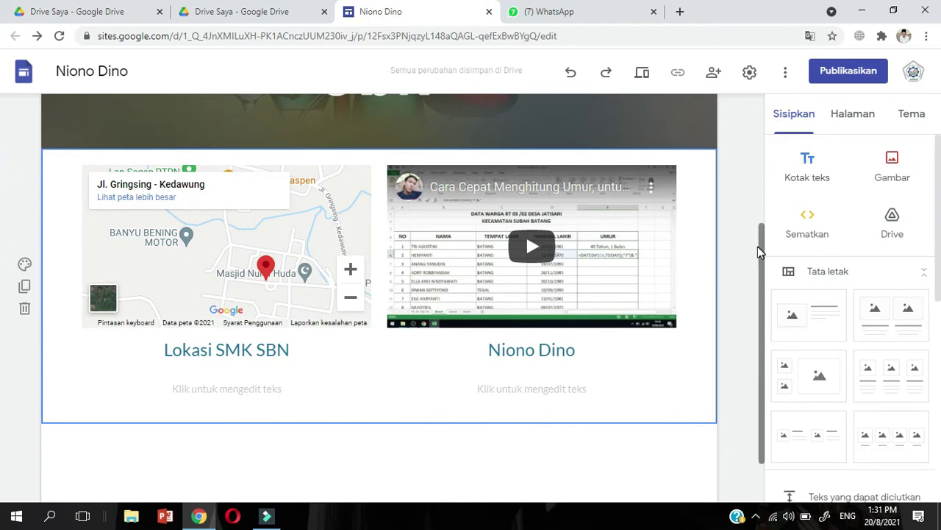
pyautogui.moveTo(764, 253); pyautogui.dragTo(764, 120)
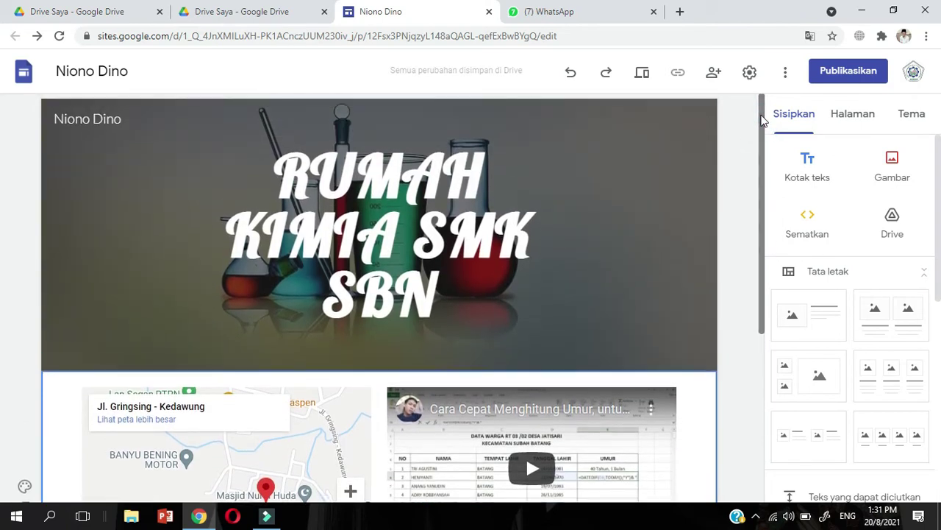
pyautogui.click(843, 121)
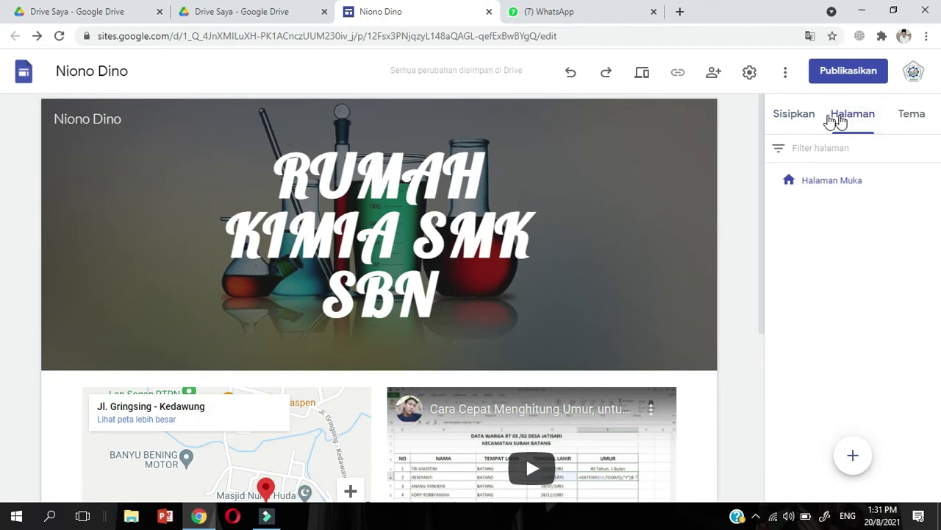
pyautogui.click(812, 120)
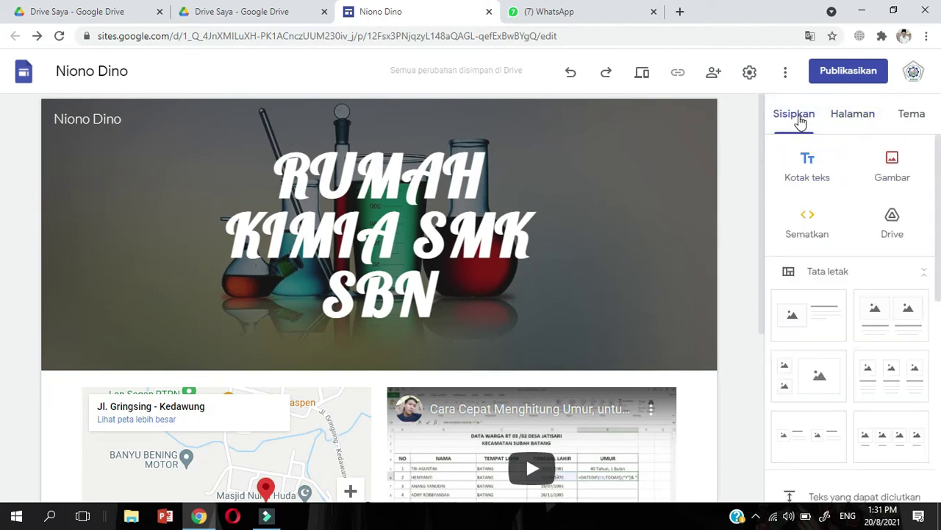
pyautogui.click(847, 120)
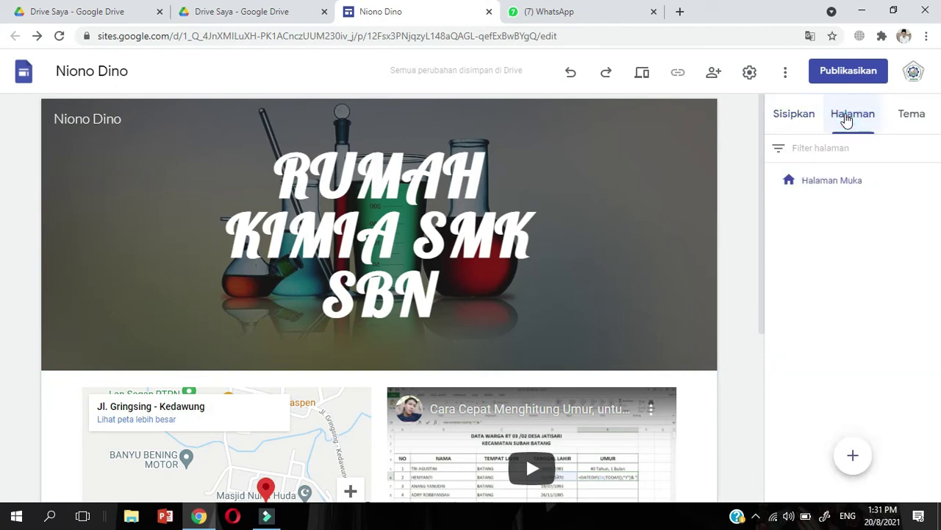
pyautogui.click(841, 178)
pyautogui.click(841, 177)
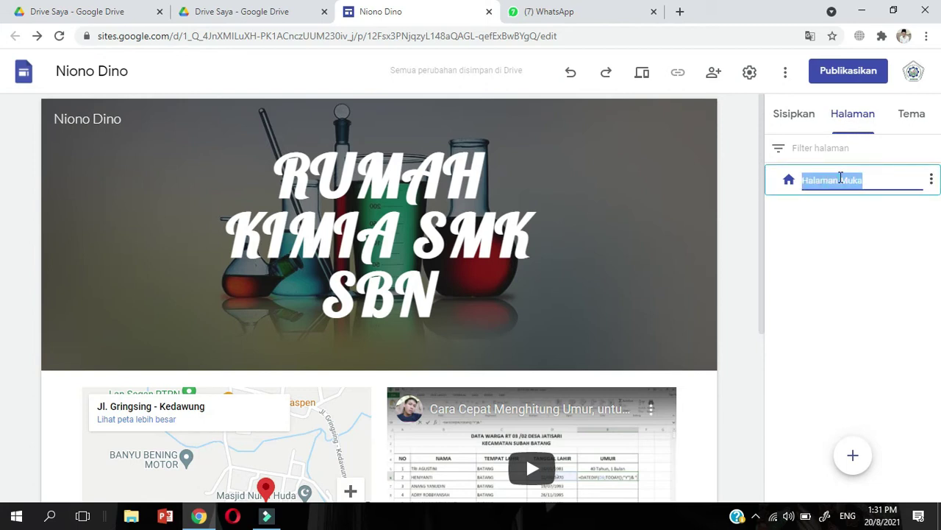
pyautogui.write('b')
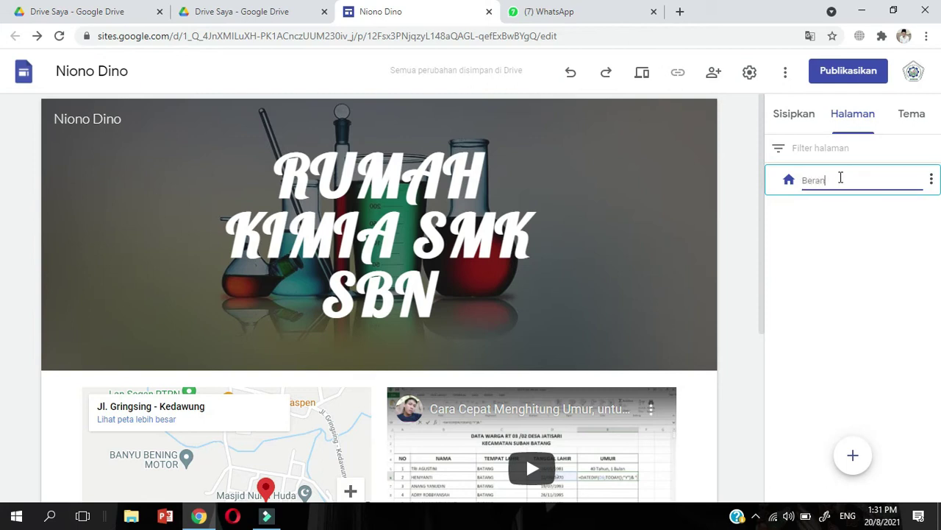
pyautogui.click(815, 329)
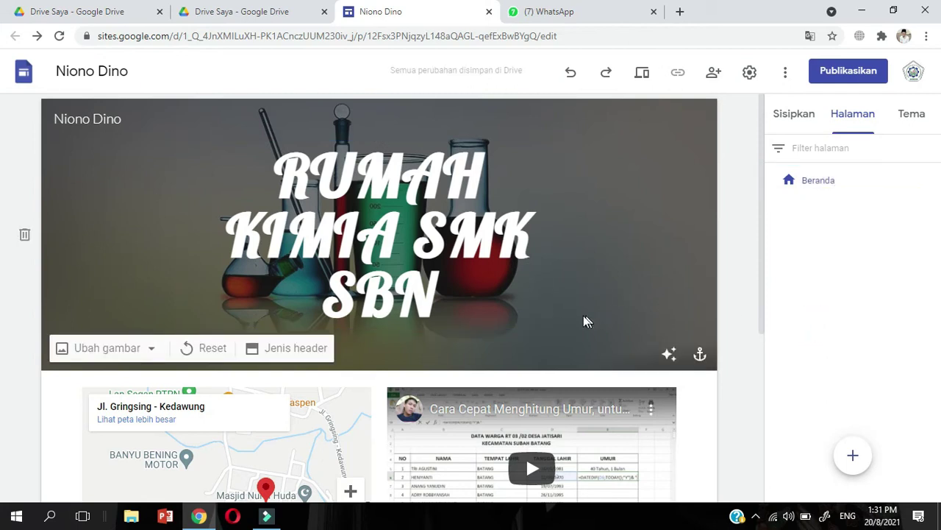
# Step: Add a new page named "SMK SBN" to the site
pyautogui.moveTo(866, 453)
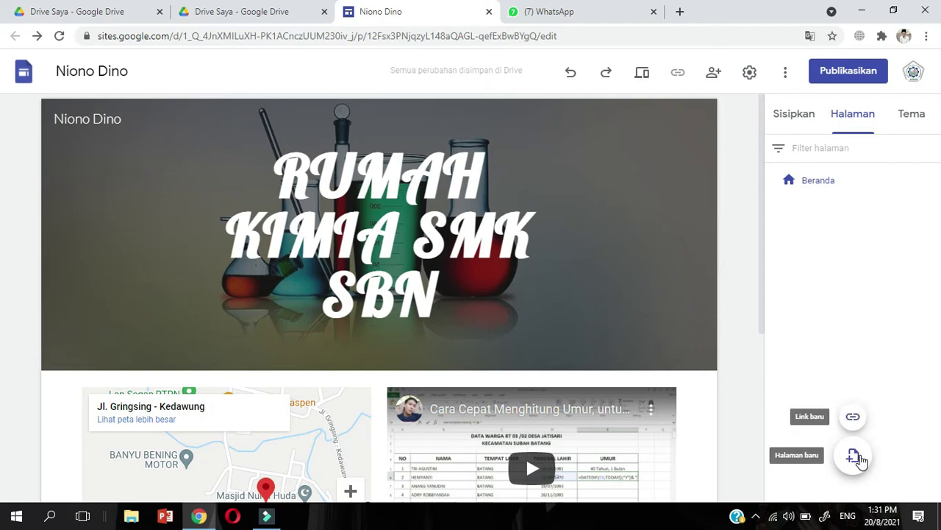
pyautogui.click(853, 458)
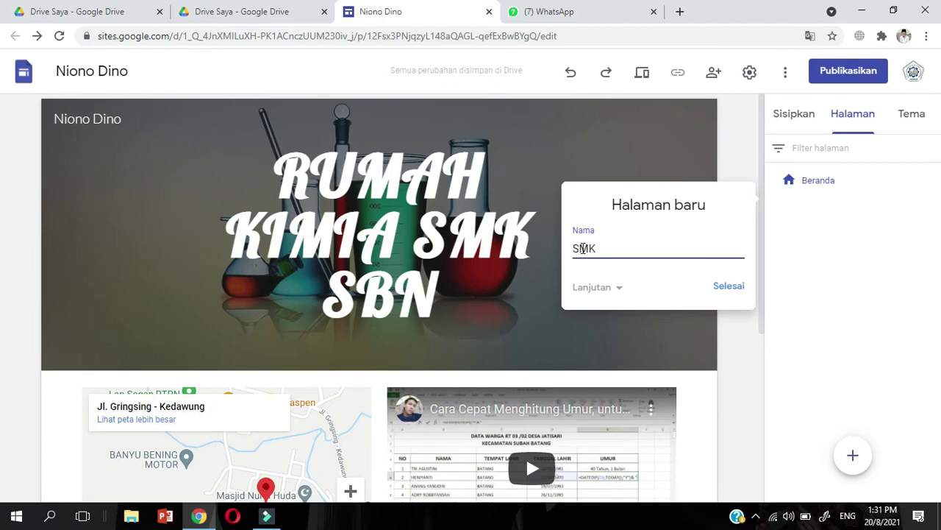
pyautogui.click(744, 287)
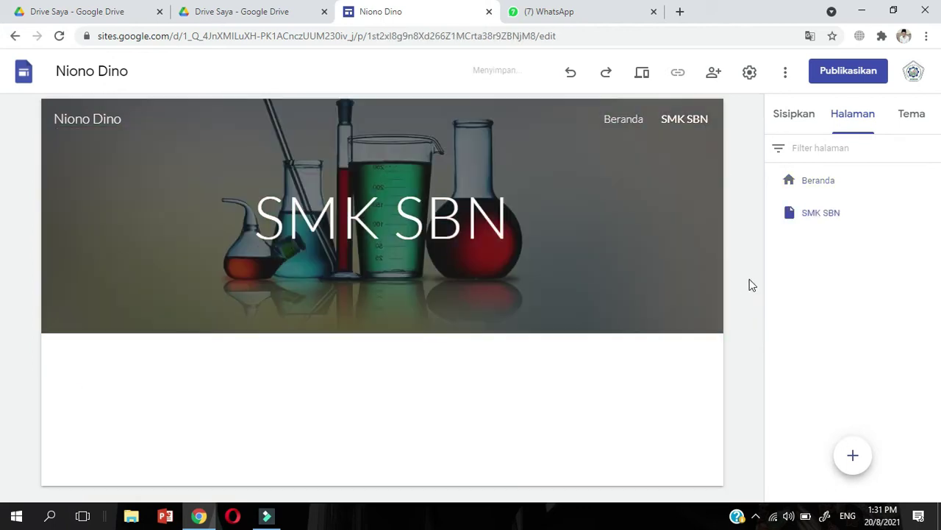
# Step: Extend the new page's header title to "SMK SBN GRINGSING"
pyautogui.click(514, 212)
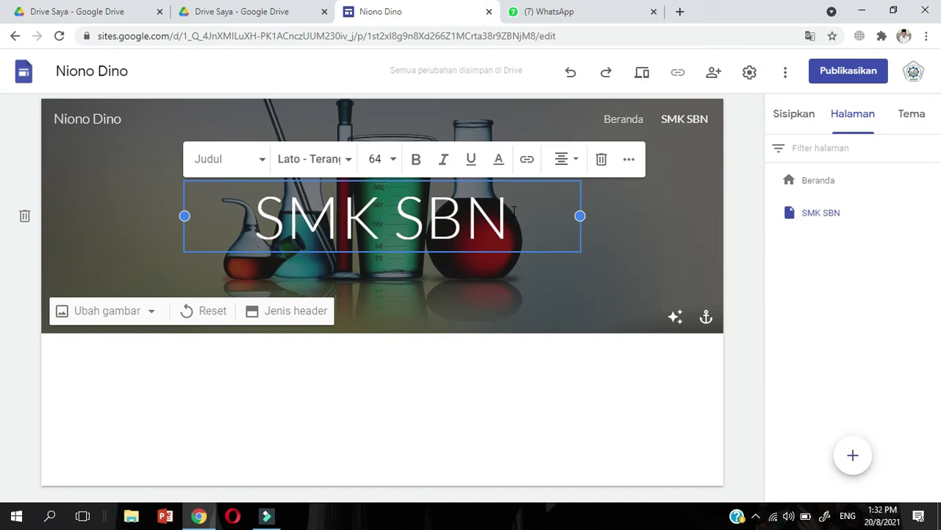
pyautogui.write('GRING')
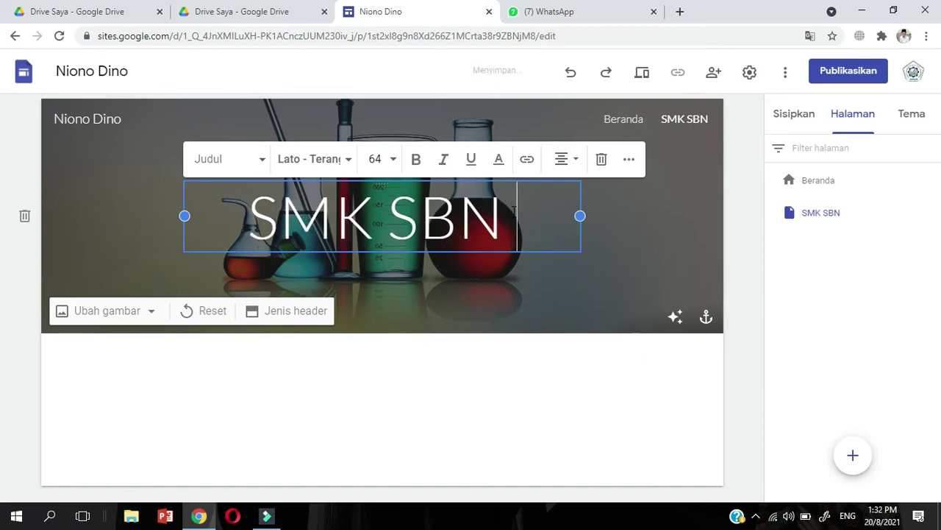
pyautogui.write('SING')
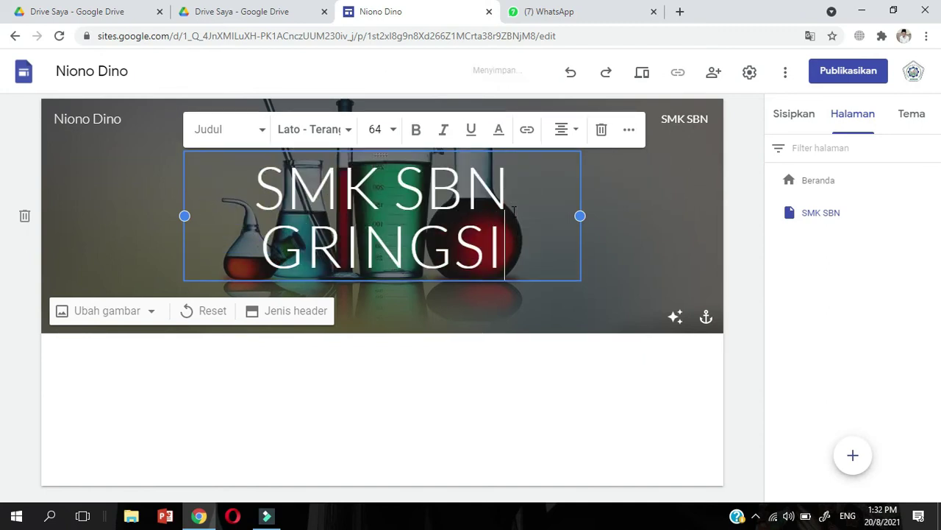
# Step: Try the Caveat font for the page title and make the whole title text bold
pyautogui.click(345, 138)
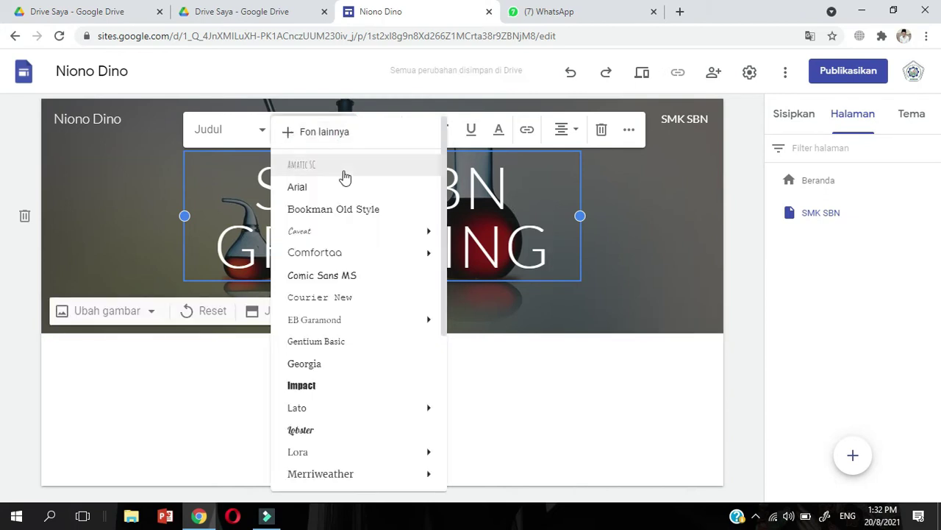
pyautogui.click(329, 230)
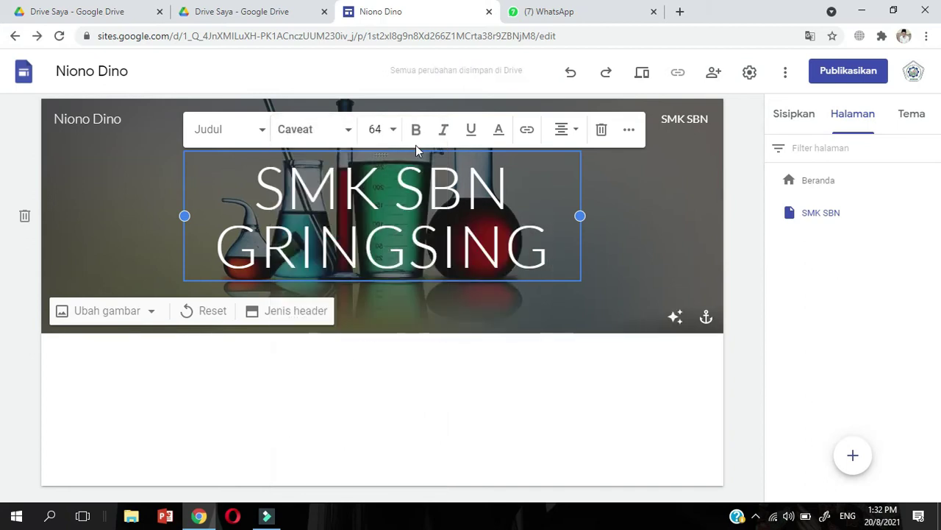
pyautogui.moveTo(266, 182); pyautogui.dragTo(544, 260)
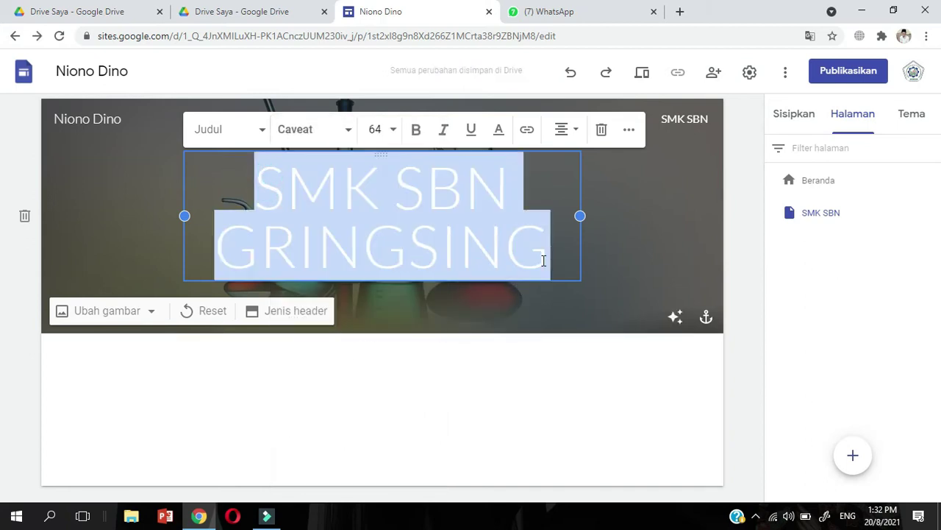
pyautogui.click(416, 130)
pyautogui.click(345, 131)
pyautogui.click(640, 213)
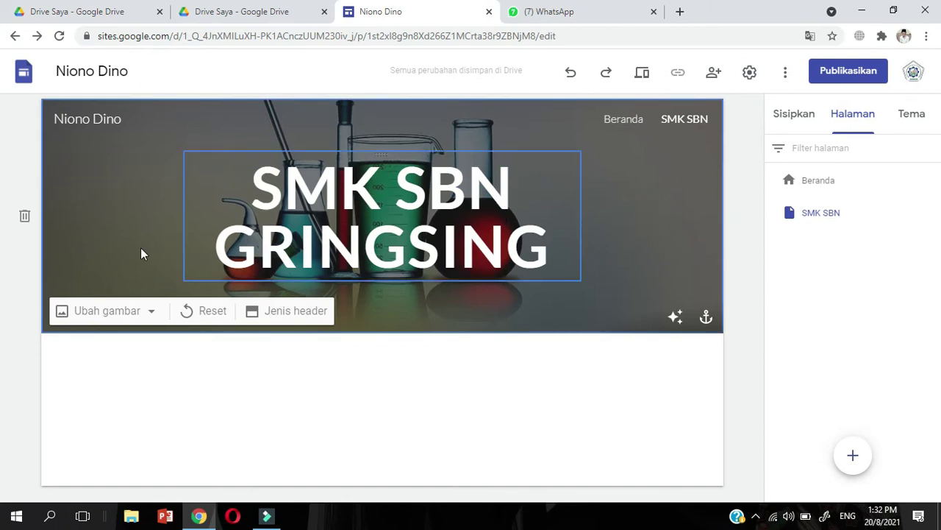
# Step: Set the first school logo from the "SMK SBN" photo album as the header image of this page
pyautogui.click(98, 313)
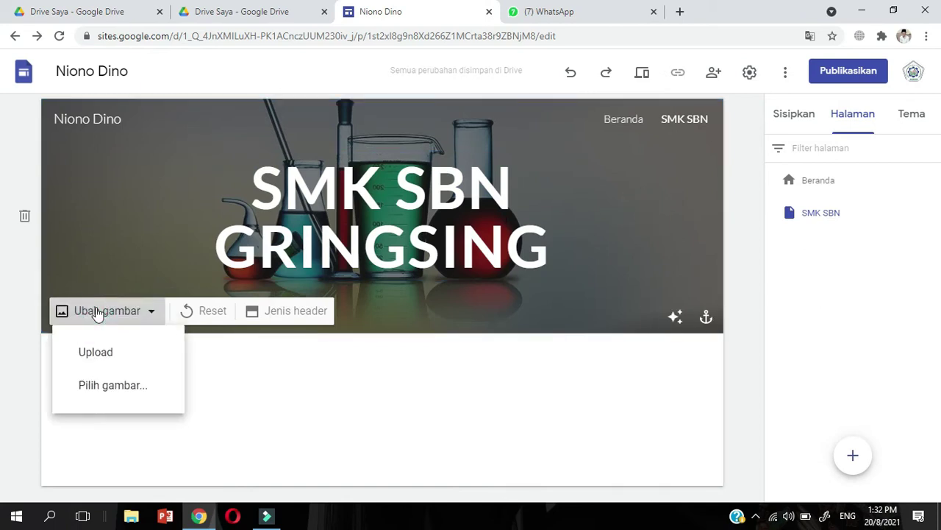
pyautogui.click(97, 386)
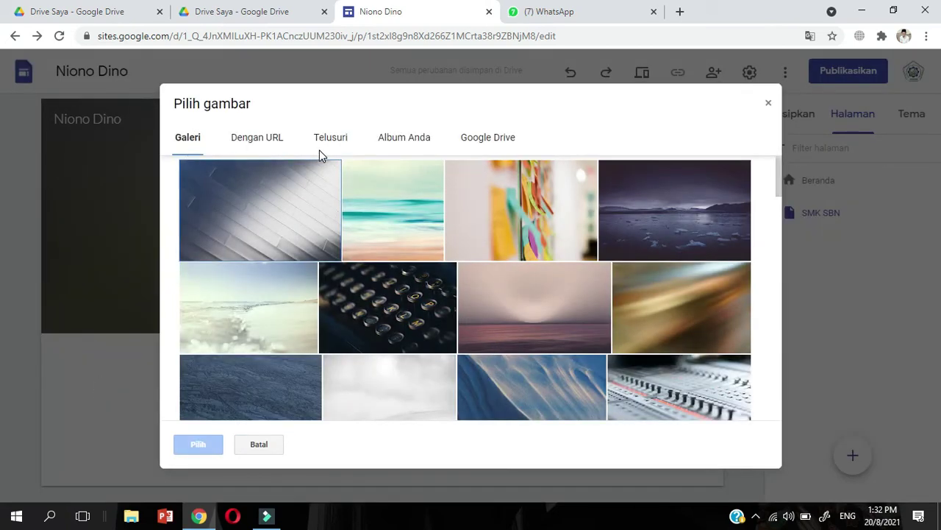
pyautogui.click(410, 141)
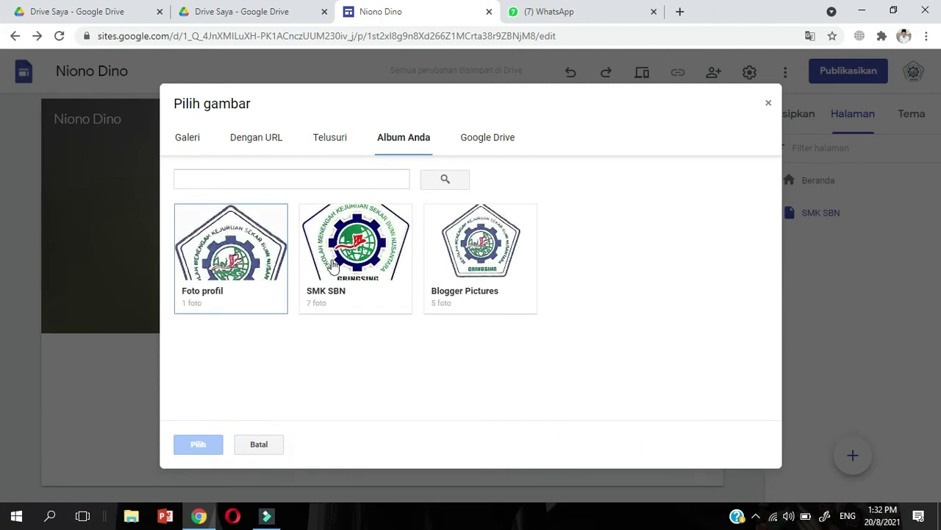
pyautogui.click(333, 265)
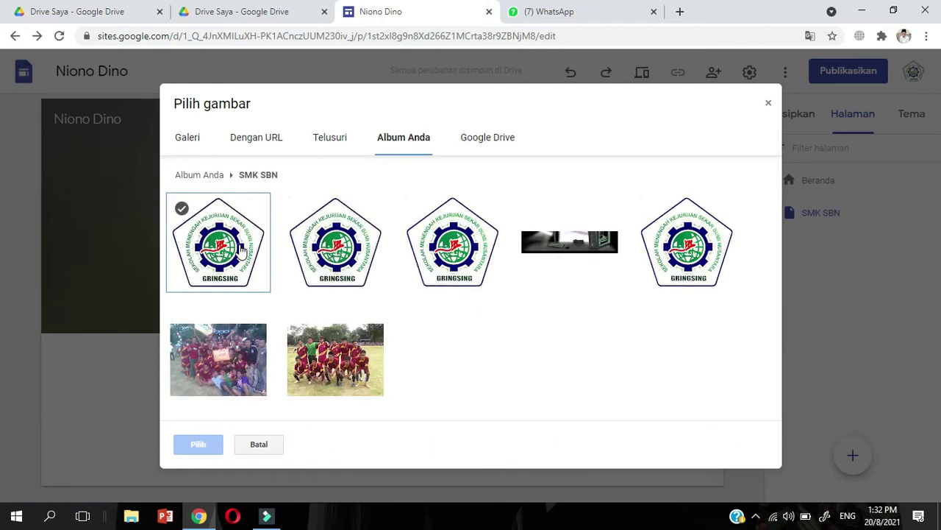
pyautogui.click(241, 250)
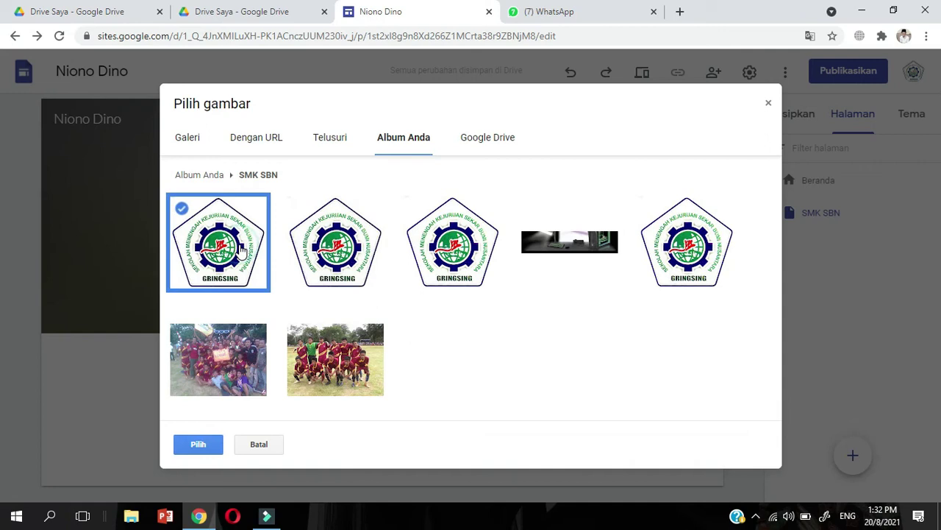
pyautogui.click(212, 442)
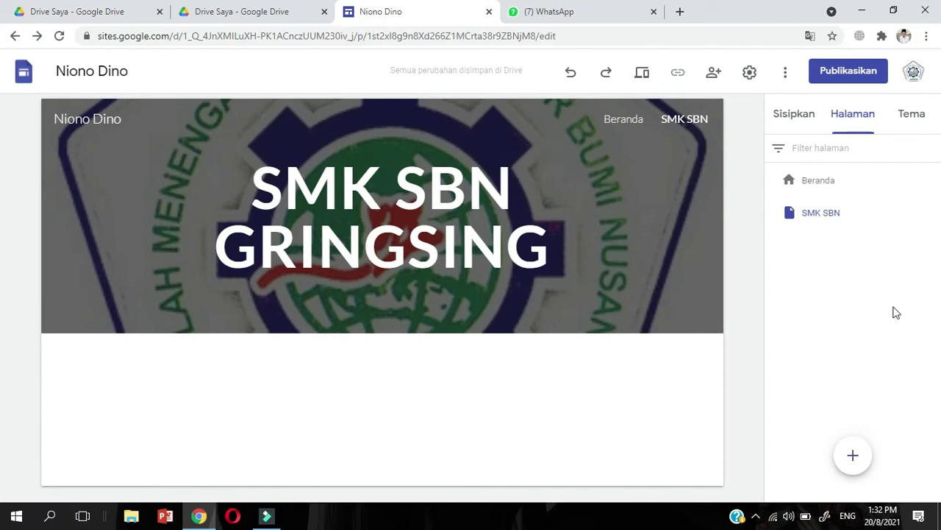
pyautogui.click(855, 456)
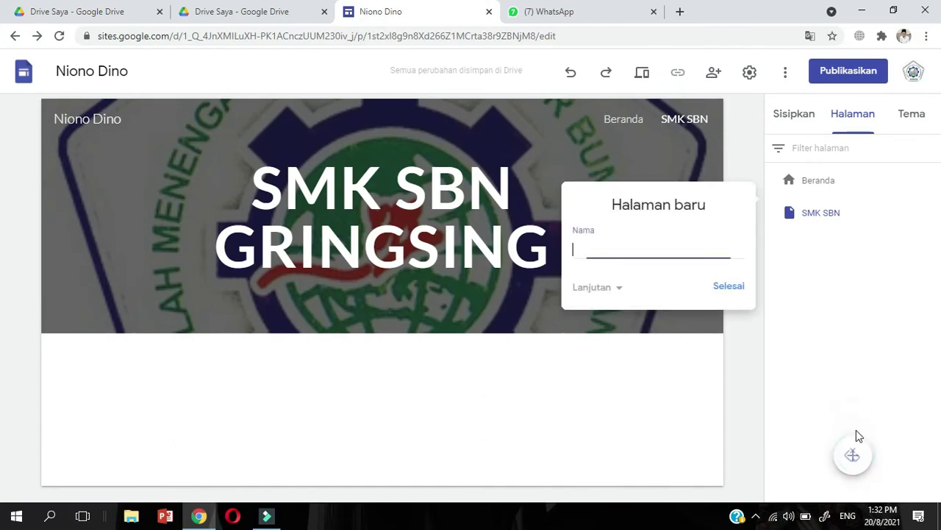
pyautogui.click(789, 114)
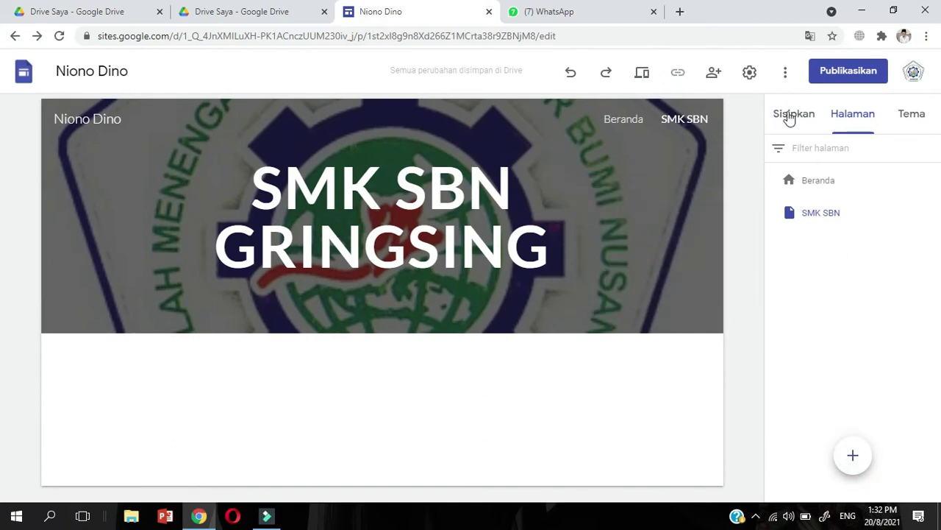
pyautogui.click(789, 120)
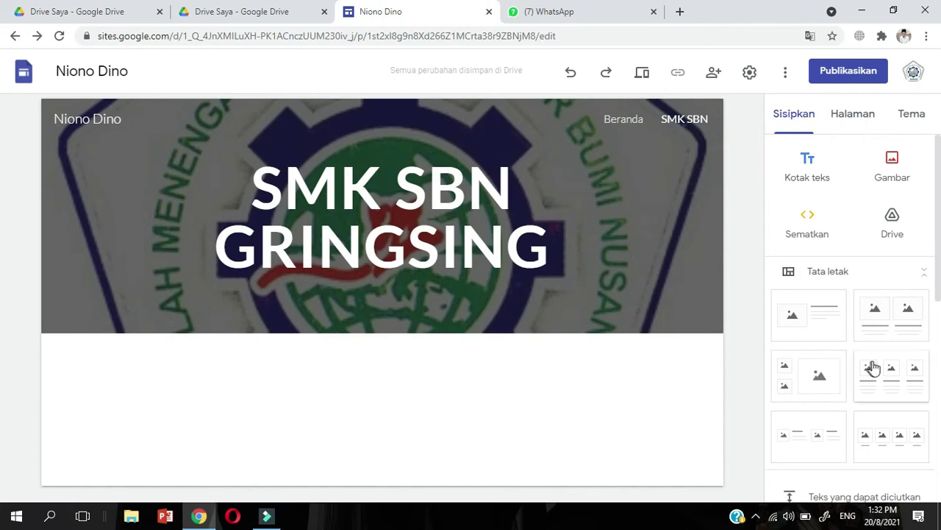
pyautogui.click(831, 446)
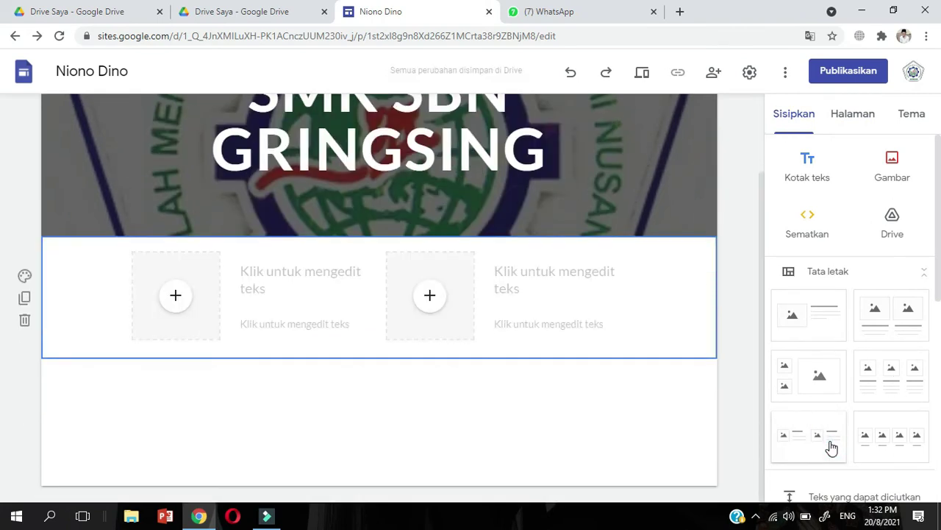
pyautogui.click(557, 323)
pyautogui.click(430, 334)
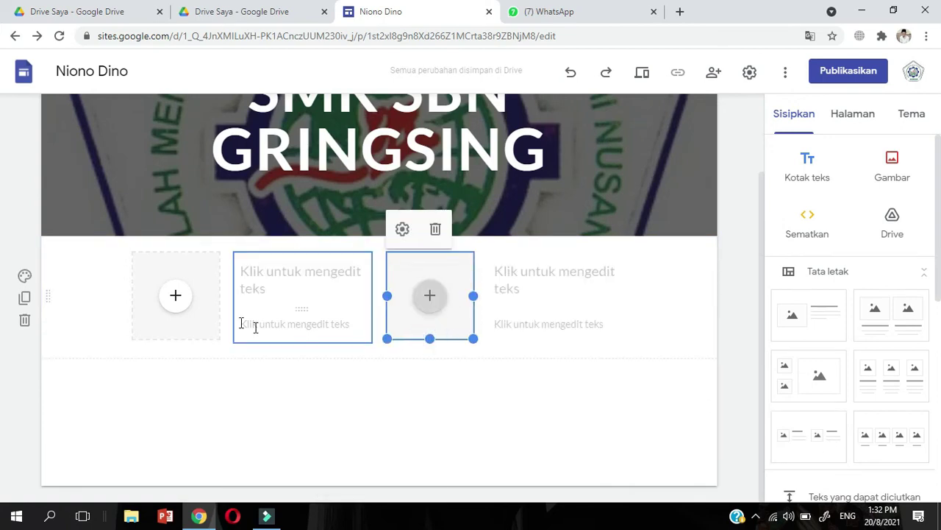
pyautogui.click(211, 306)
pyautogui.click(211, 306)
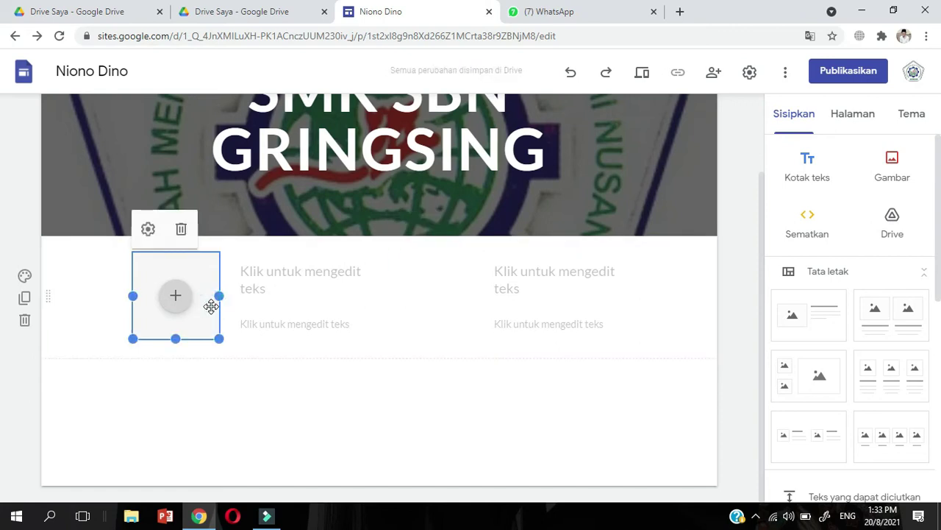
pyautogui.press('Delete')
pyautogui.click(281, 316)
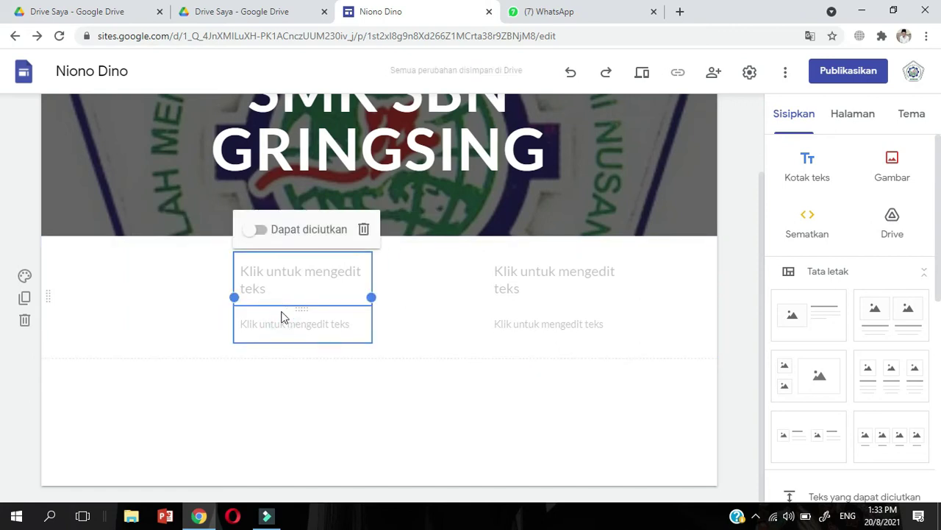
pyautogui.press('Delete')
pyautogui.click(536, 310)
pyautogui.press('Delete')
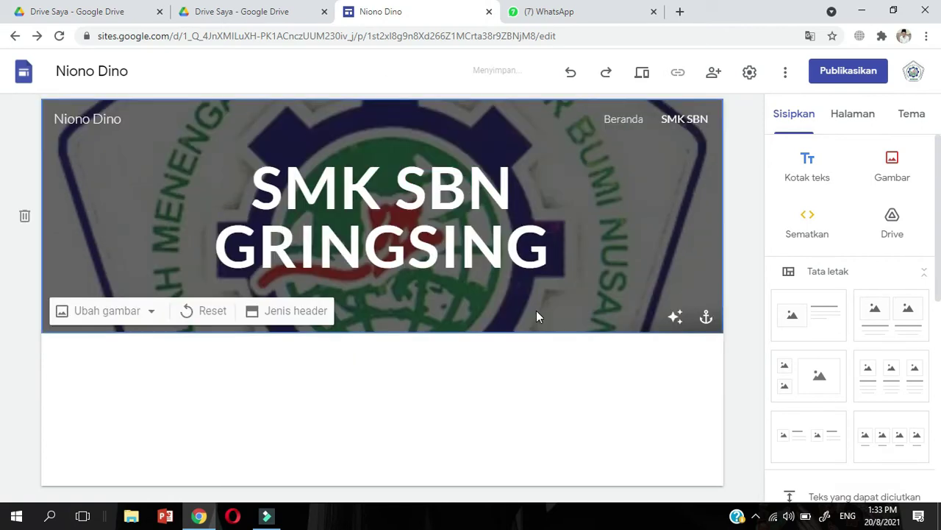
# Step: Insert the layout with three images above captions and title its columns "X TKRO", "X TKJ" and "X TBSM"
pyautogui.click(892, 367)
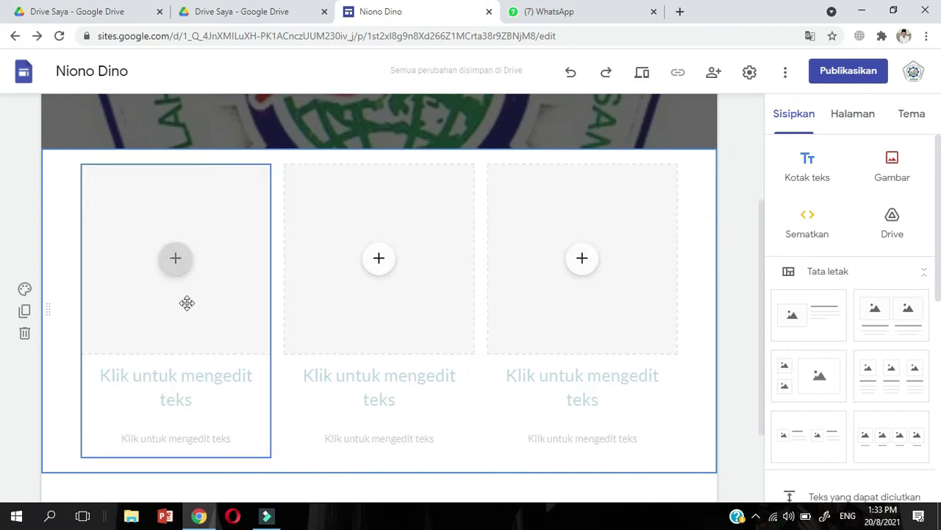
pyautogui.click(166, 388)
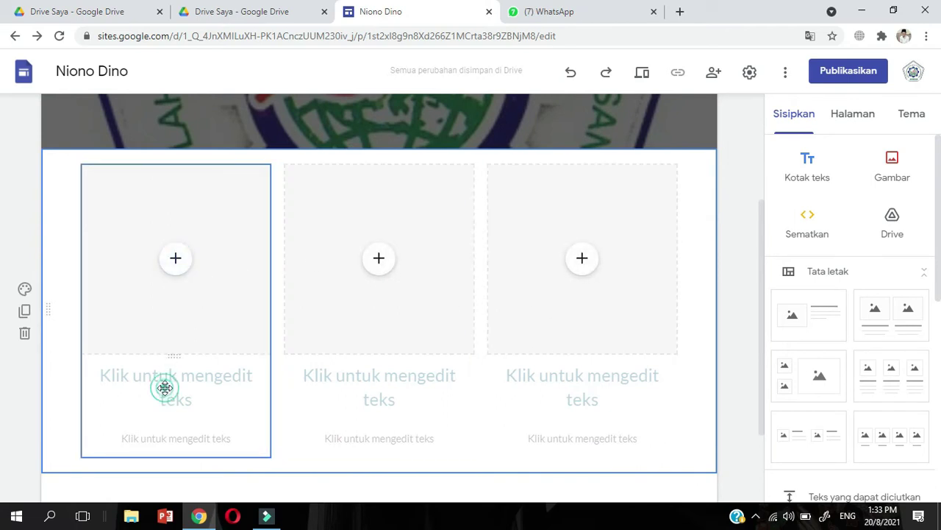
pyautogui.write('X')
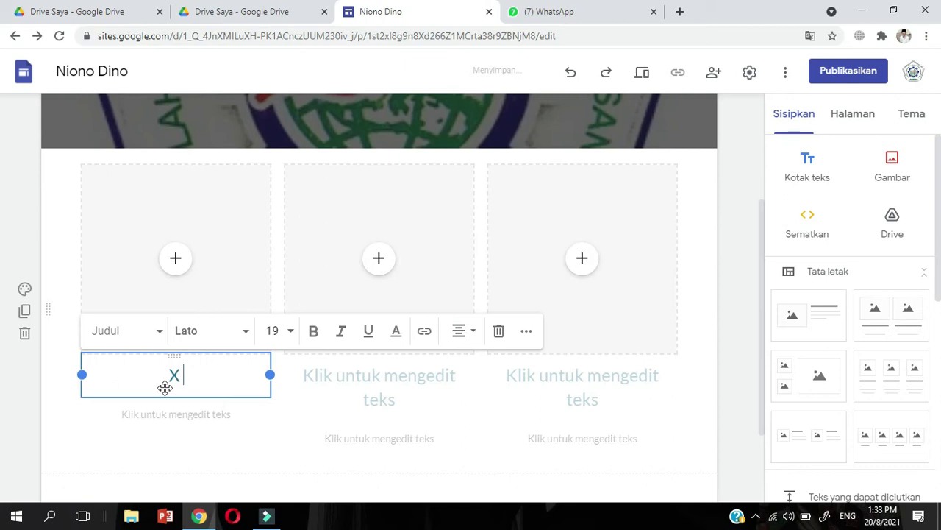
pyautogui.write(' TKRO')
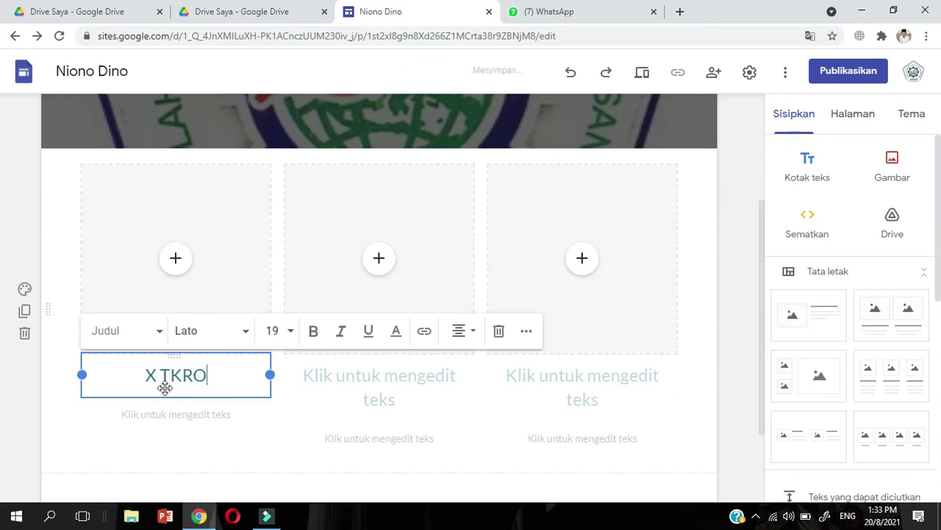
pyautogui.click(358, 391)
pyautogui.write('X T')
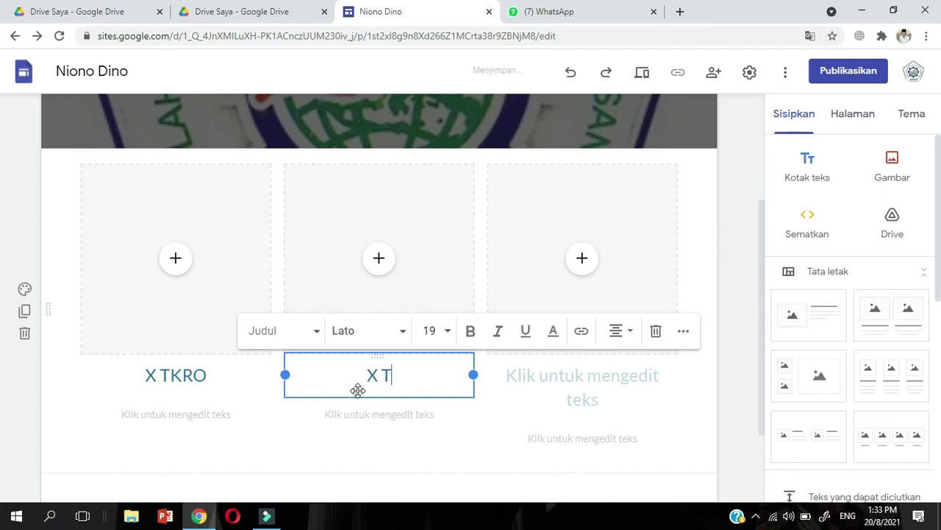
pyautogui.write('KJ')
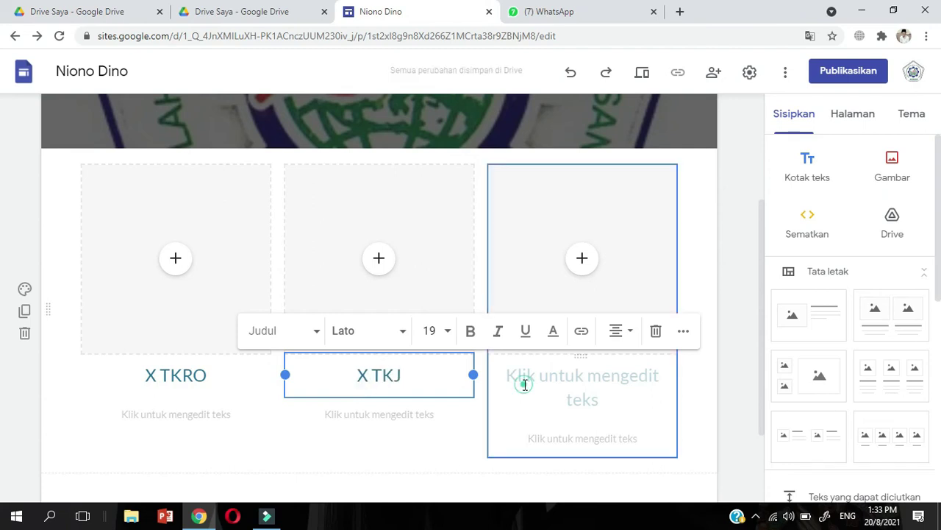
pyautogui.click(524, 384)
pyautogui.write('X TBSM')
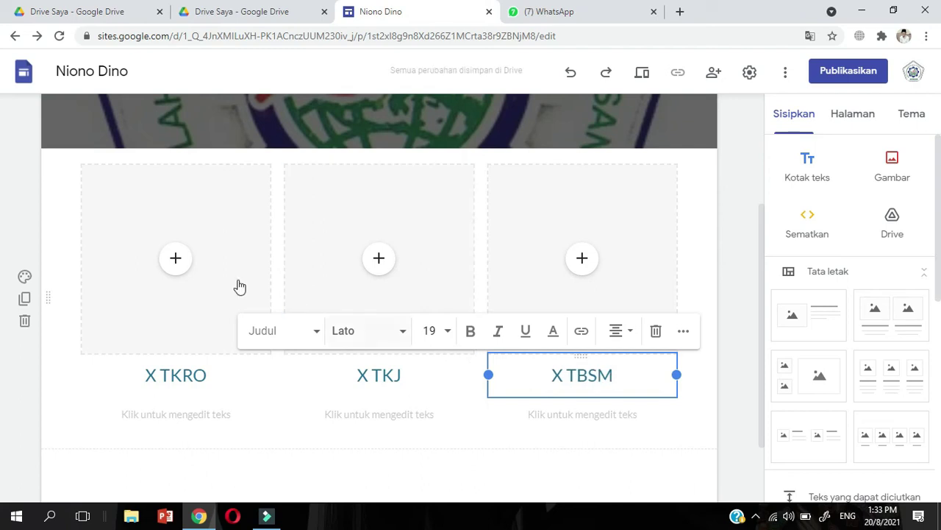
# Step: Upload IMG_20171014_192914.jpg from the Pictures folder into the image placeholder above "X TKRO"
pyautogui.click(184, 265)
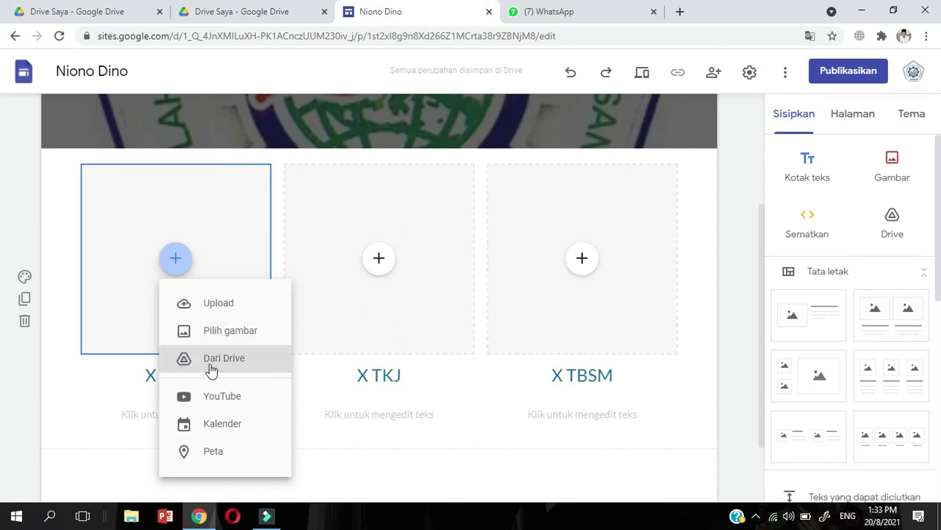
pyautogui.click(199, 303)
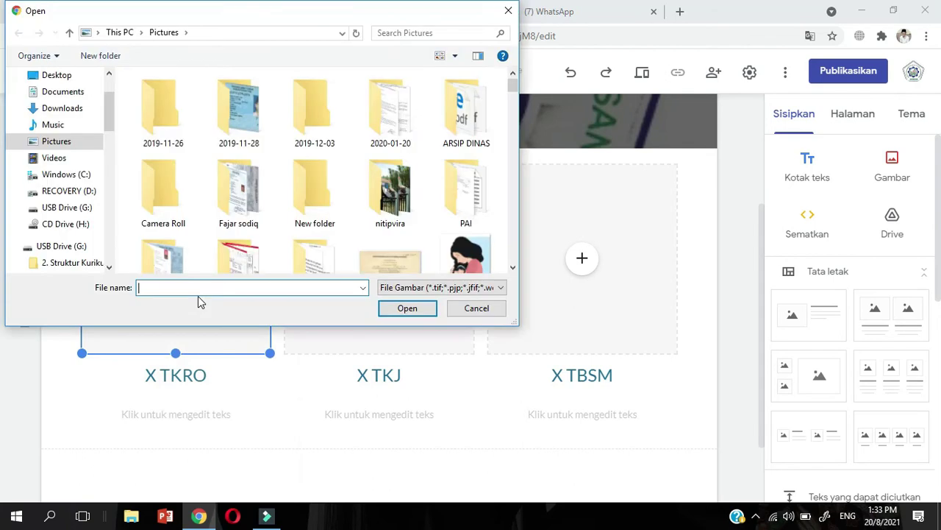
pyautogui.moveTo(513, 92); pyautogui.dragTo(511, 178)
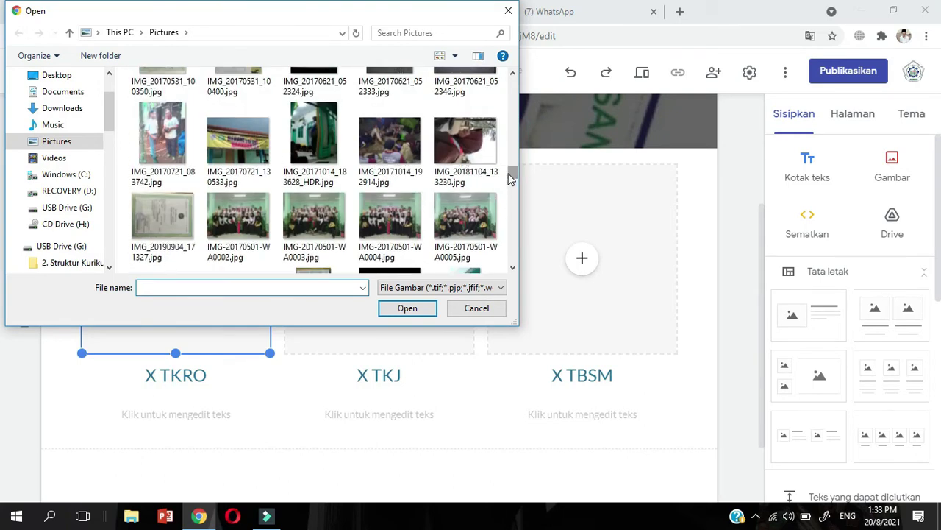
pyautogui.click(389, 141)
pyautogui.click(408, 307)
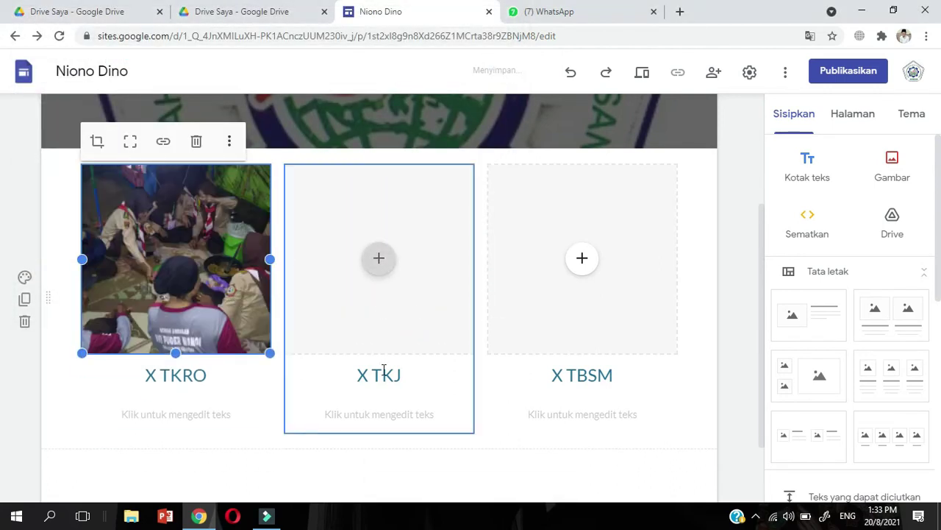
# Step: Upload IMG-20170501-WA0002.jpg from the Pictures folder into the image placeholder above "X TKJ"
pyautogui.click(380, 262)
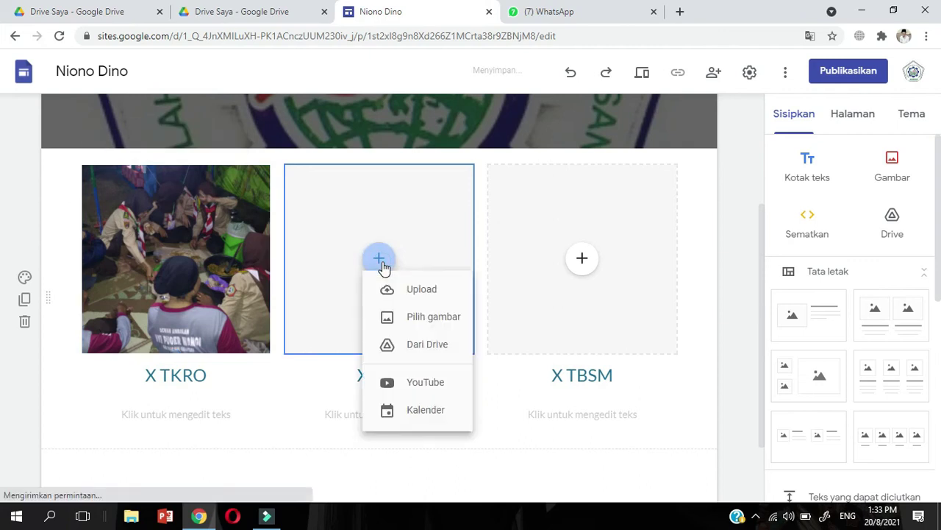
pyautogui.click(398, 304)
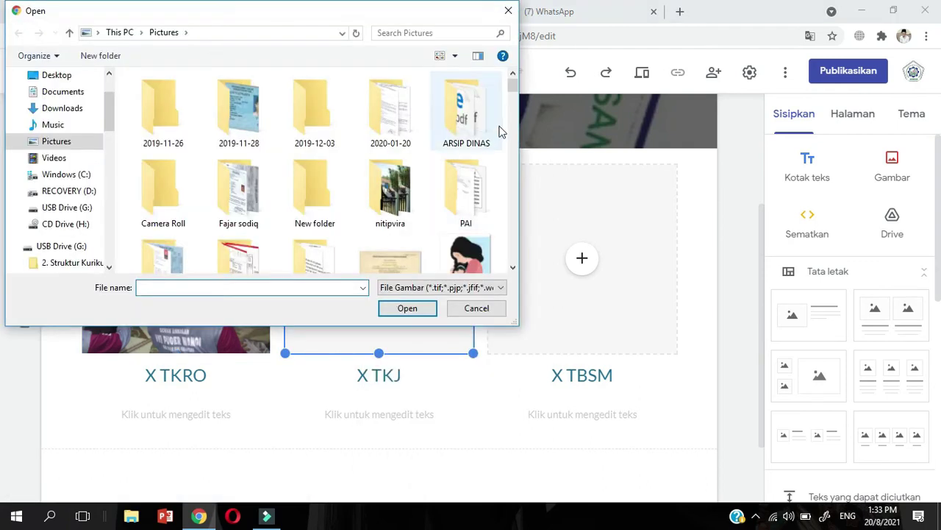
pyautogui.moveTo(514, 86); pyautogui.dragTo(491, 183)
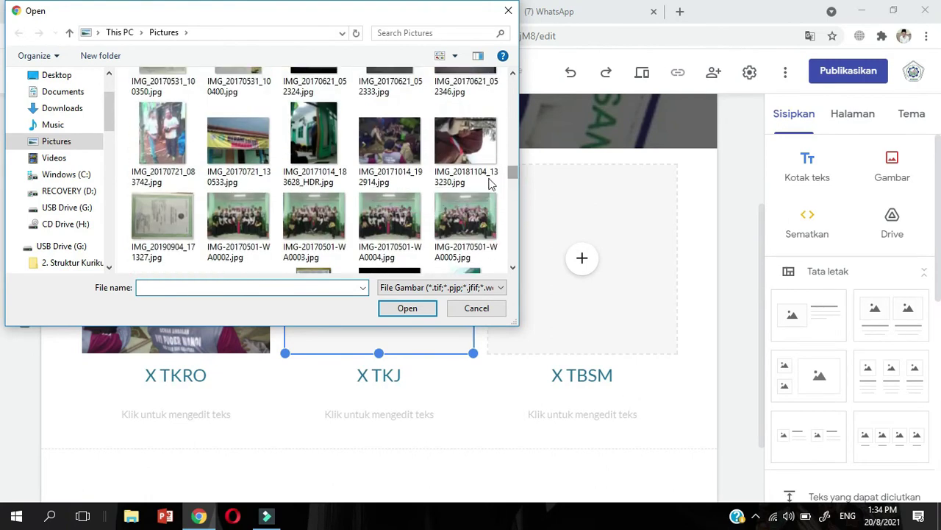
pyautogui.click(237, 220)
pyautogui.click(409, 309)
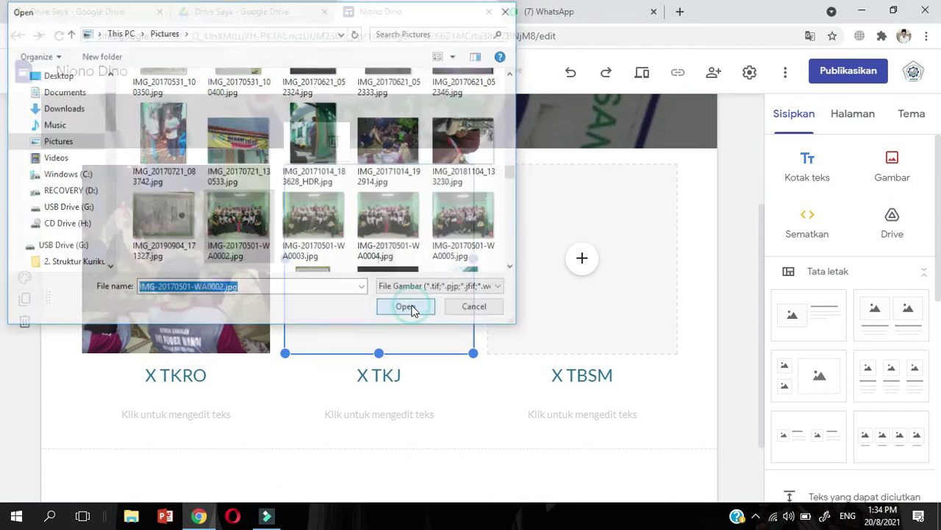
# Step: Upload IMG_2747.JPG from the Pictures folder into the image placeholder above "X TBSM"
pyautogui.click(588, 270)
pyautogui.click(596, 312)
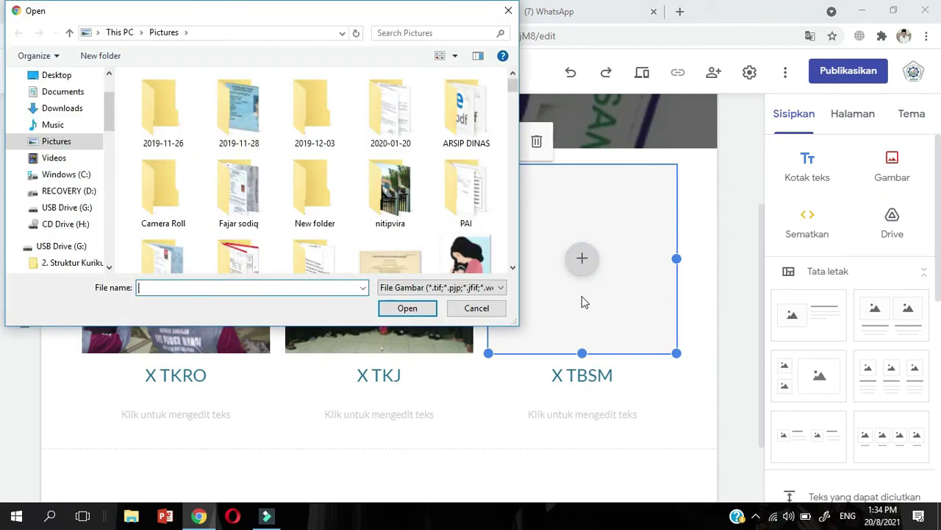
pyautogui.moveTo(511, 88); pyautogui.dragTo(511, 163)
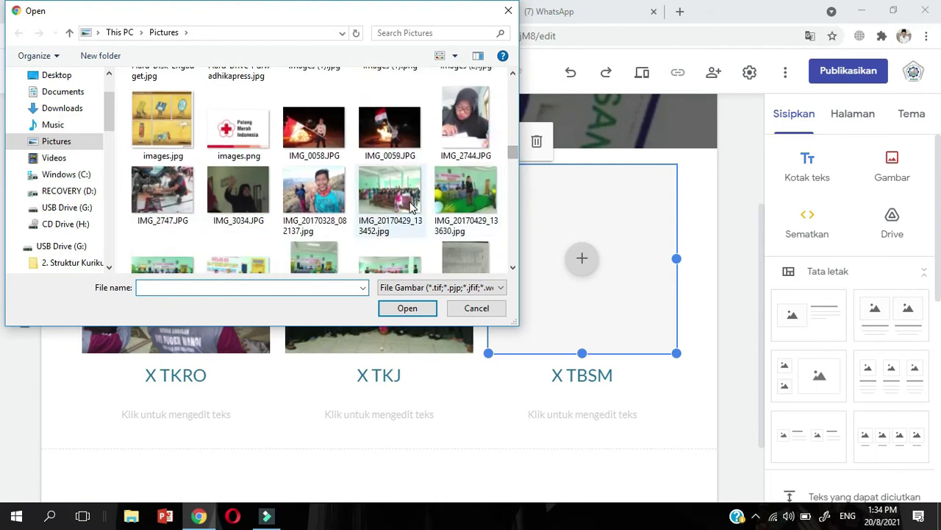
pyautogui.click(176, 190)
pyautogui.click(405, 308)
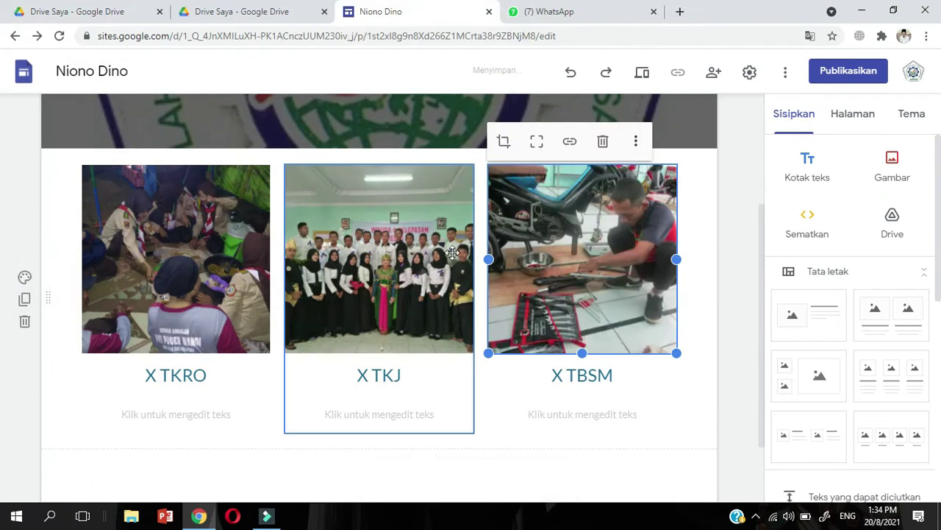
# Step: Add a new page named "SOAL PTS" to the site
pyautogui.click(939, 217)
pyautogui.click(850, 119)
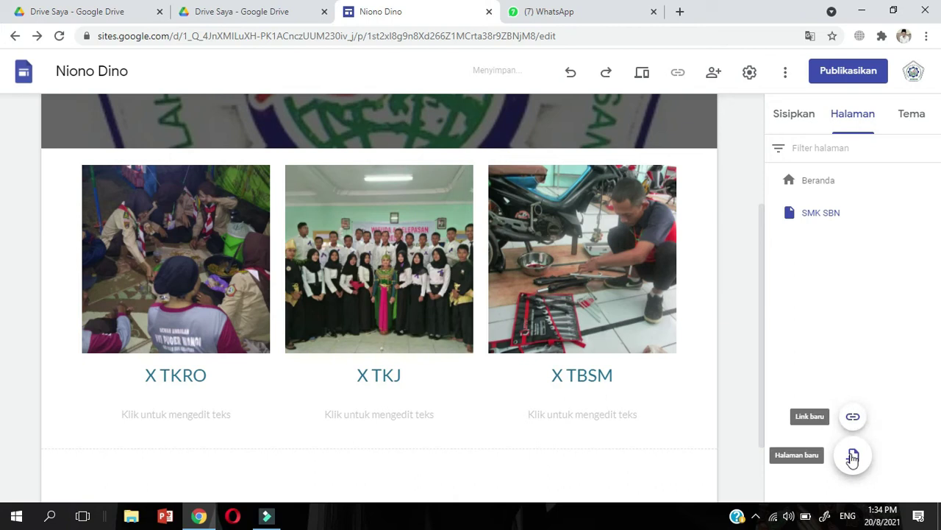
pyautogui.click(854, 456)
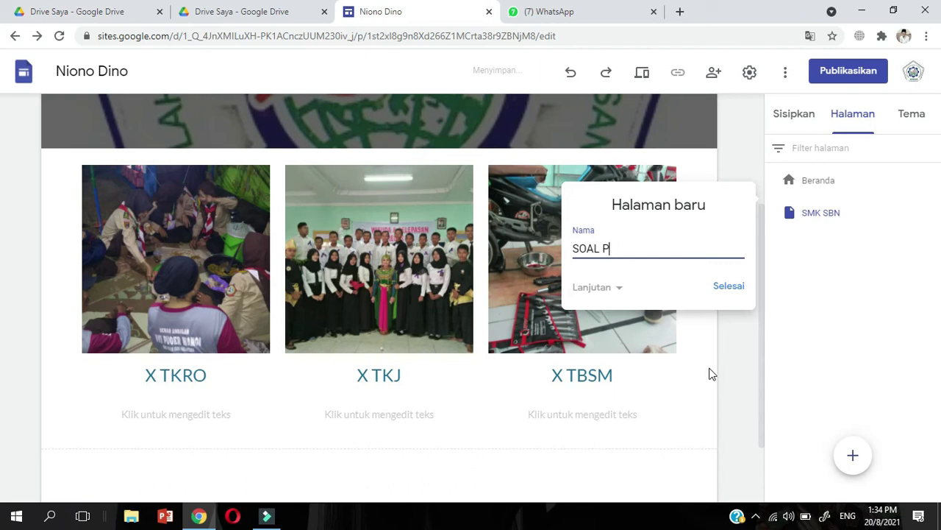
pyautogui.click(725, 286)
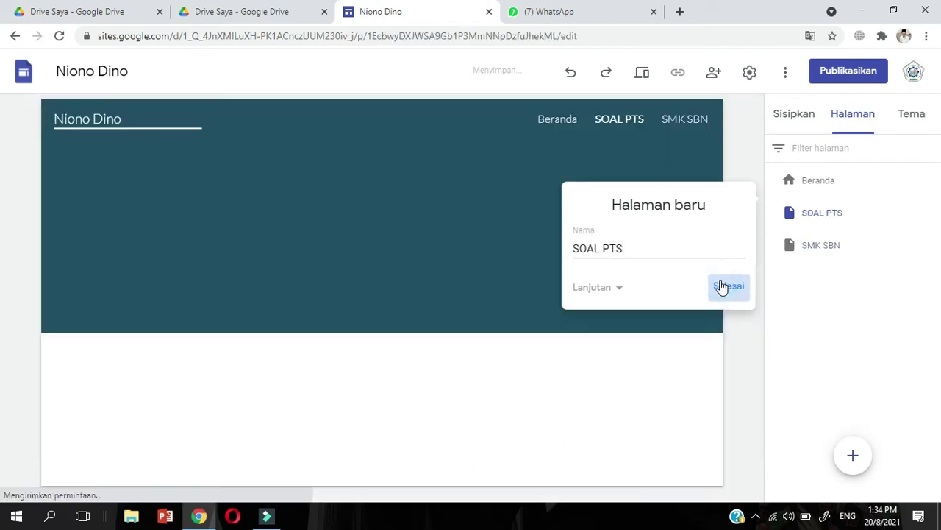
# Step: Replace the new page's header title with "SOAL PTS KIMIA GANJIL 2021/2022" and centre-align it
pyautogui.click(529, 209)
pyautogui.press('BackSpace')
pyautogui.press('BackSpace')
pyautogui.press('BackSpace')
pyautogui.press('BackSpace')
pyautogui.press('BackSpace')
pyautogui.press('BackSpace')
pyautogui.press('BackSpace')
pyautogui.press('BackSpace')
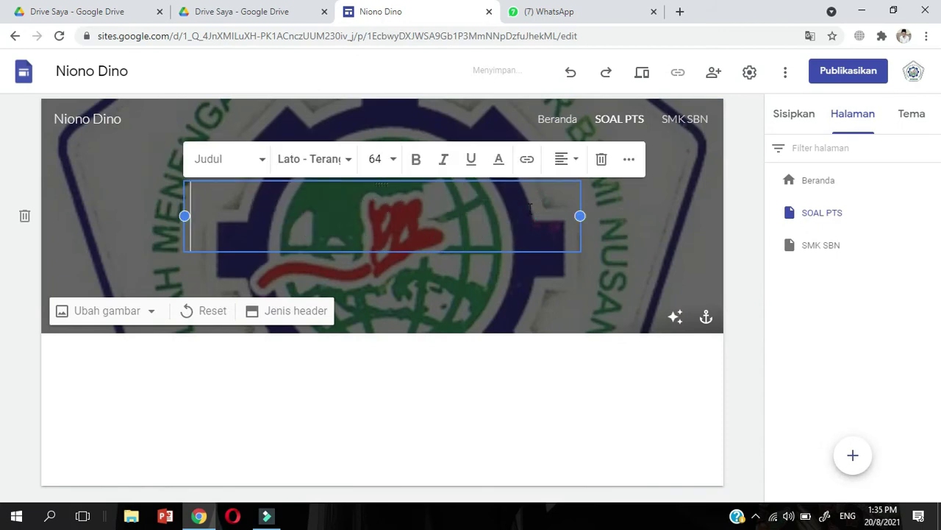
pyautogui.write('SOAL ')
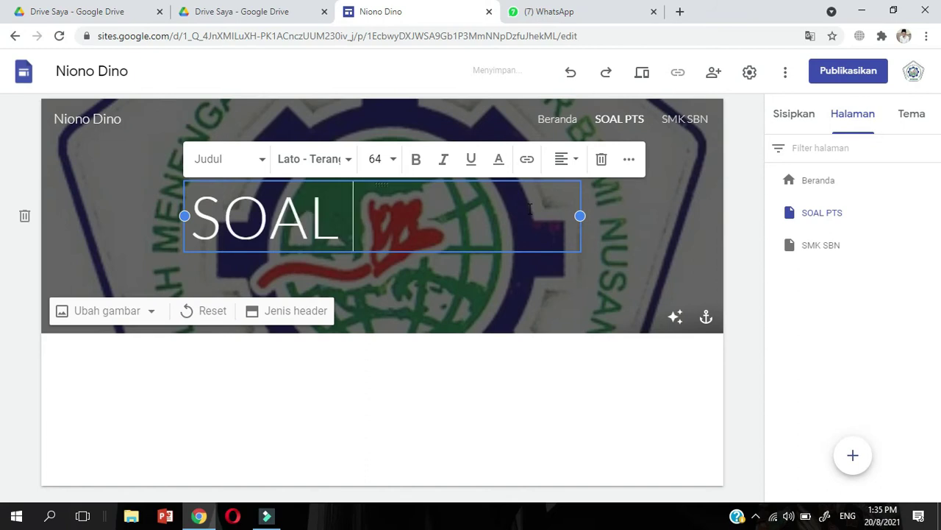
pyautogui.write('P')
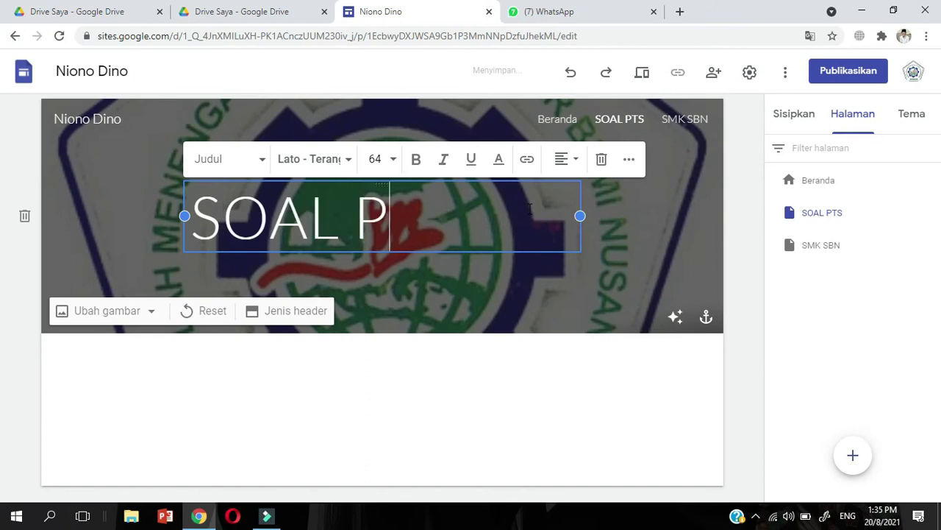
pyautogui.write('TS KIMIA ')
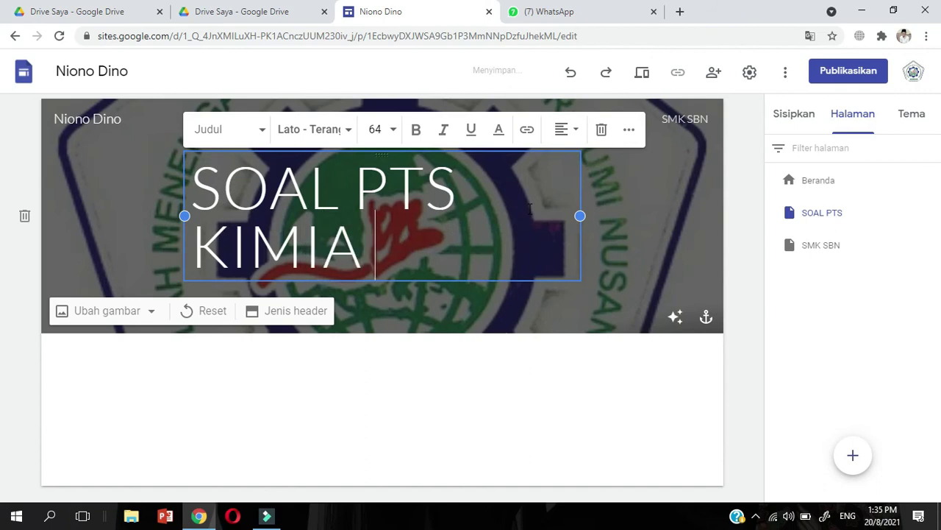
pyautogui.write('GANJIL 2021')
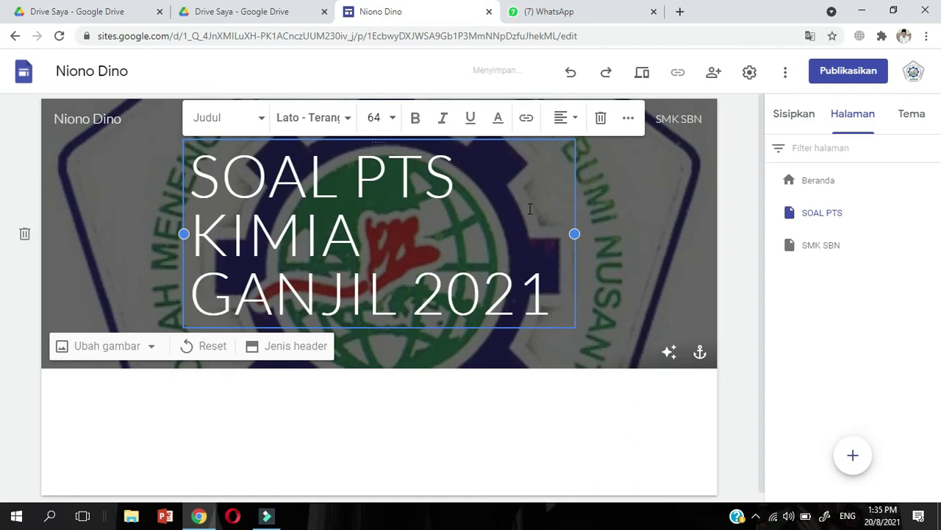
pyautogui.write('/2022')
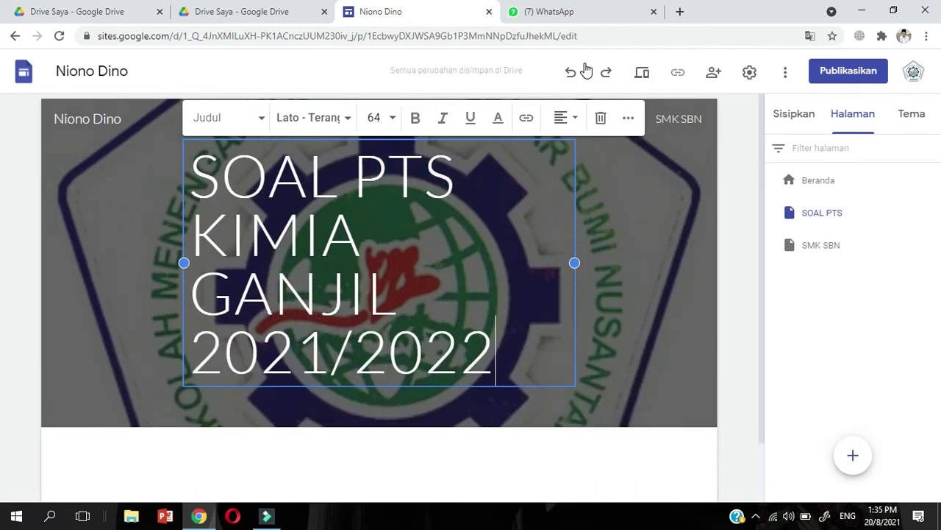
pyautogui.click(564, 118)
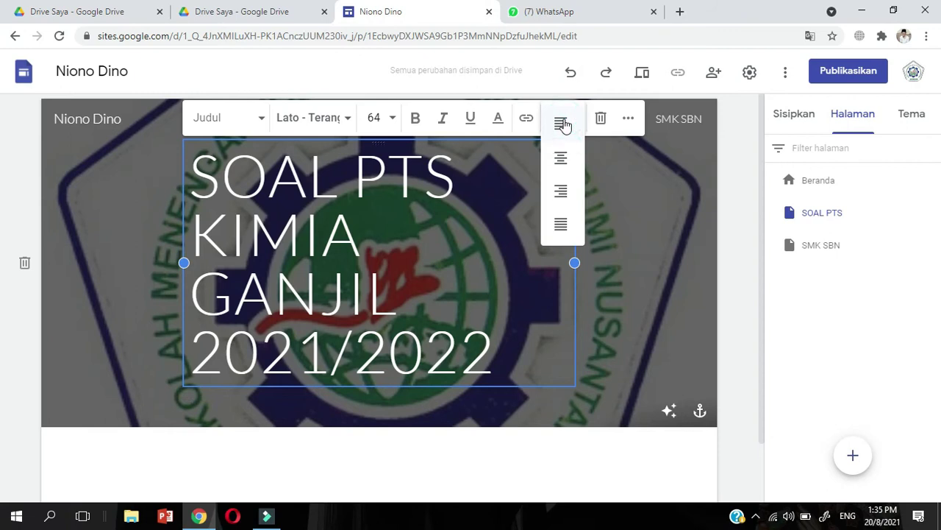
pyautogui.click(561, 158)
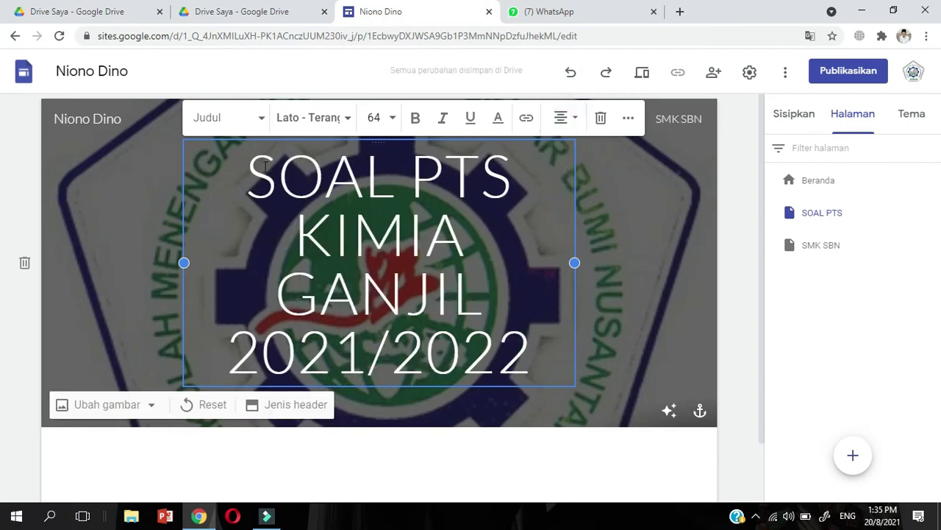
# Step: Set the SOAL PTS page's header title in the Lobster font and make it bold
pyautogui.moveTo(248, 168); pyautogui.dragTo(531, 364)
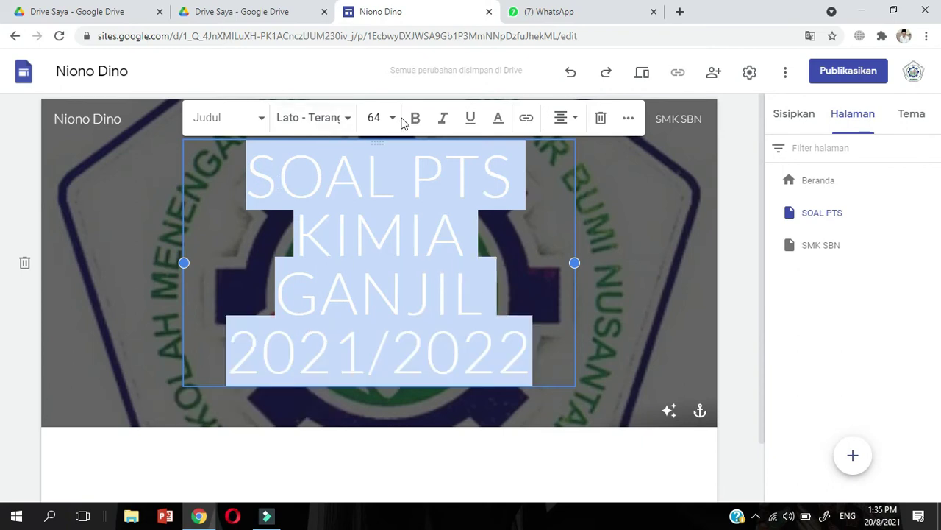
pyautogui.click(349, 123)
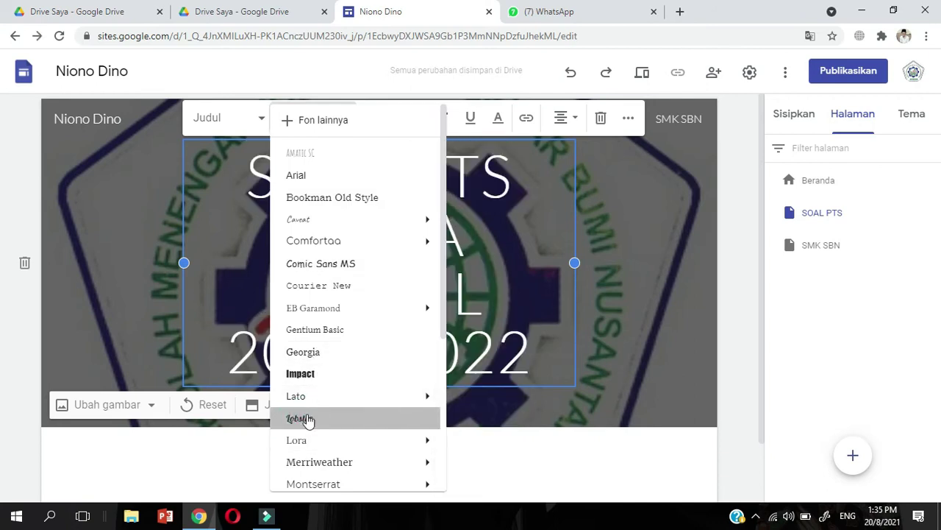
pyautogui.click(307, 419)
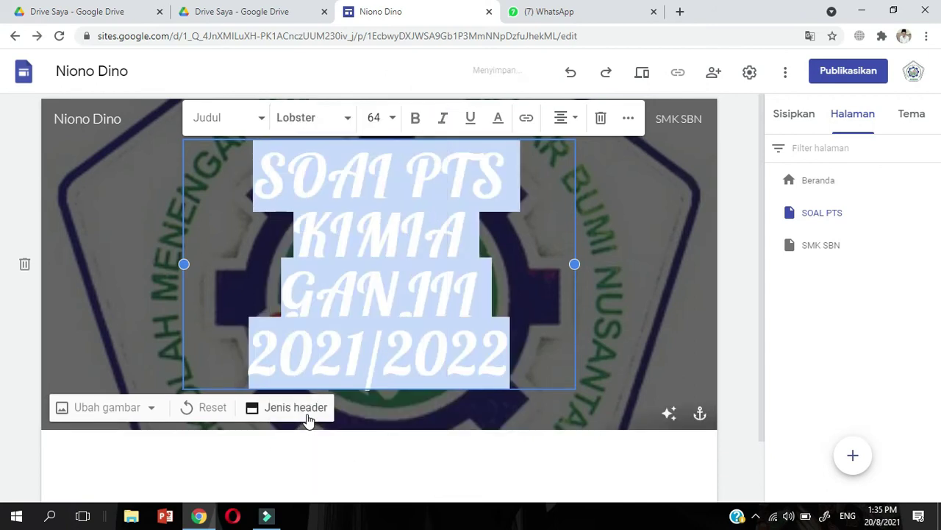
pyautogui.click(414, 118)
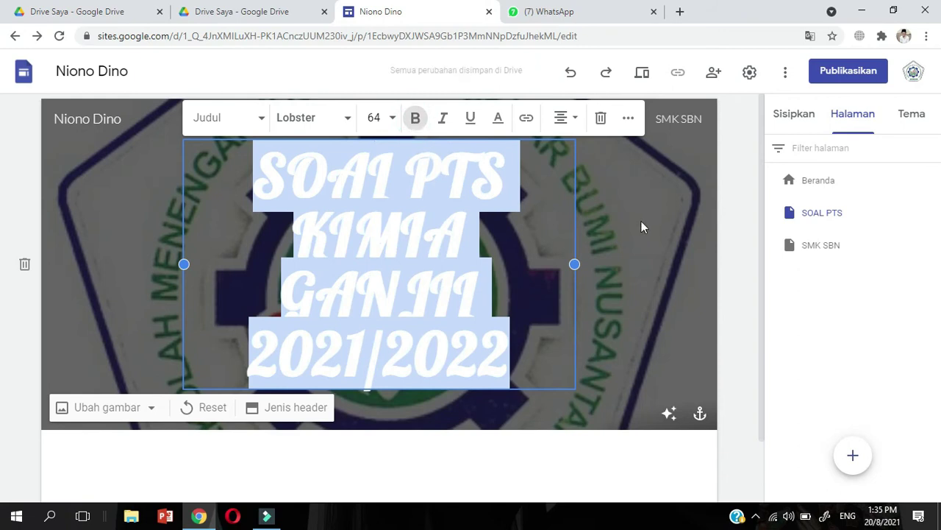
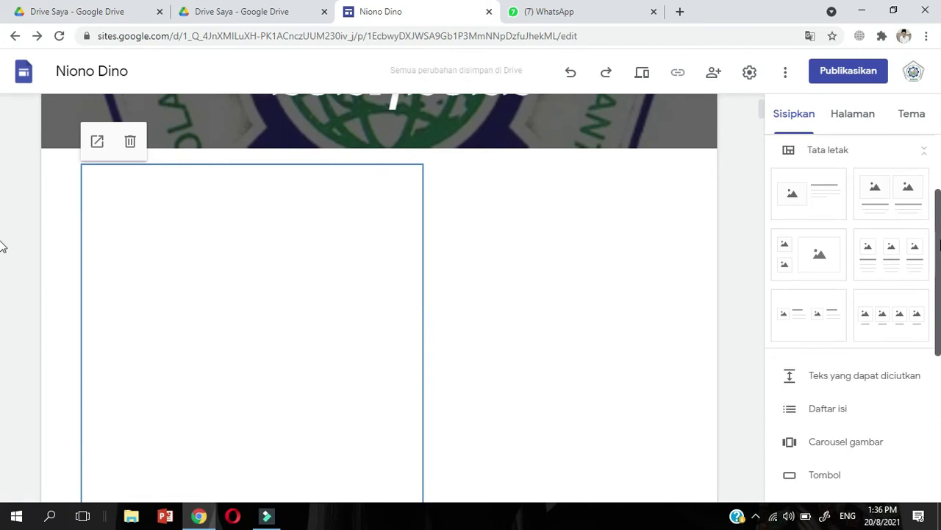
# Step: Look through the form embedded on the SOAL PTS page, from its title block to the class options, and return to the header
pyautogui.moveTo(939, 236); pyautogui.dragTo(940, 269)
pyautogui.click(690, 288)
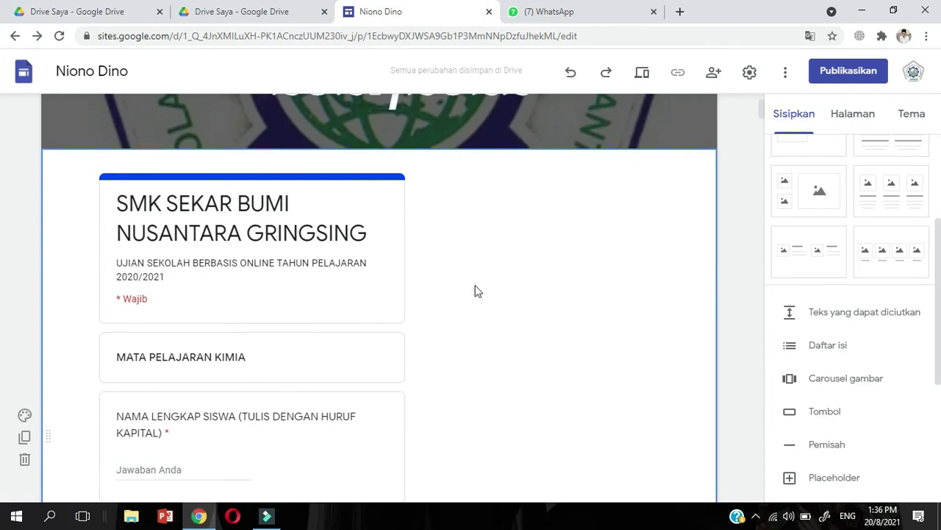
pyautogui.click(551, 308)
pyautogui.moveTo(762, 115)
pyautogui.mouseDown()
pyautogui.moveTo(762, 131)
pyautogui.moveTo(763, 122)
pyautogui.mouseUp()
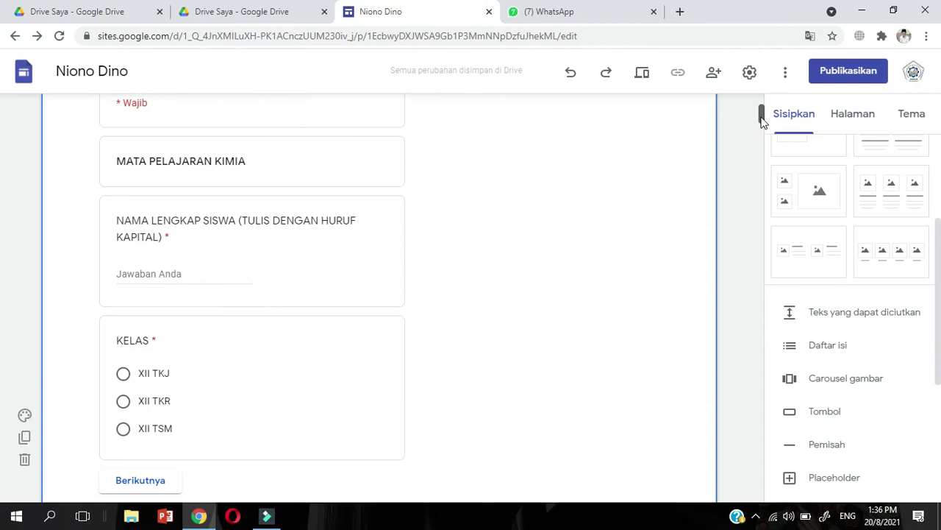
pyautogui.moveTo(762, 121); pyautogui.dragTo(761, 107)
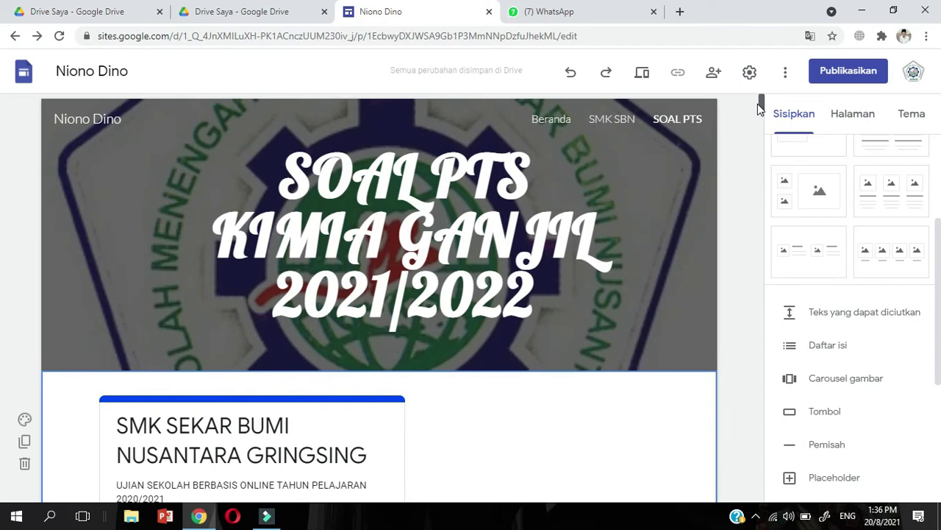
# Step: Preview the site's SOAL PTS and Beranda pages, exit the preview and show the site's page list
pyautogui.click(645, 77)
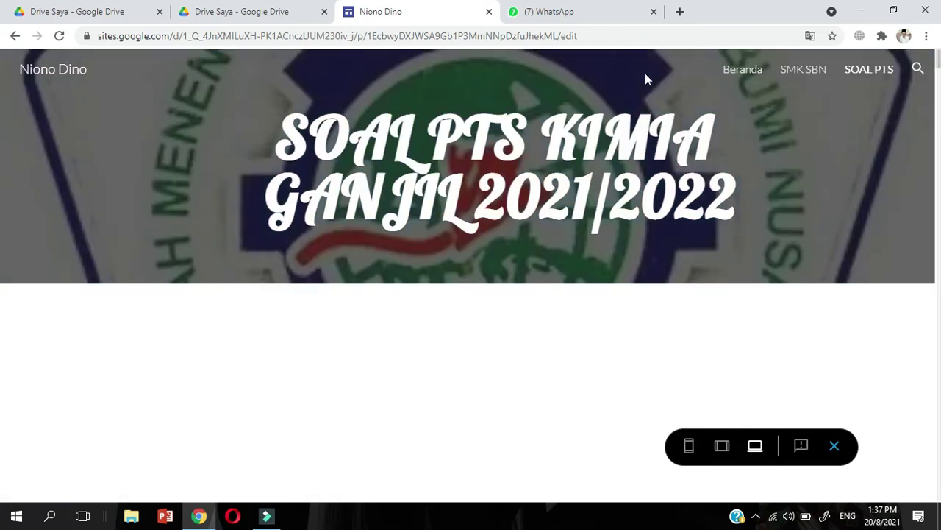
pyautogui.click(733, 72)
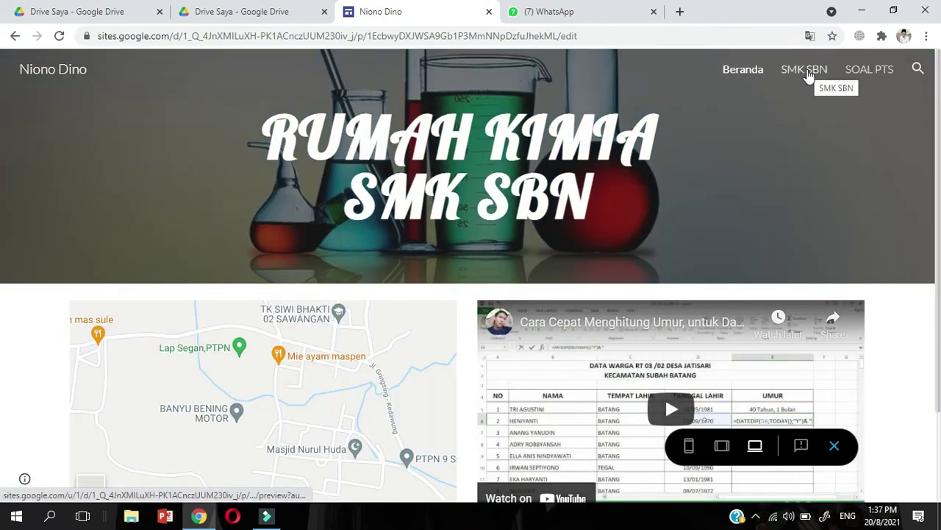
pyautogui.click(833, 445)
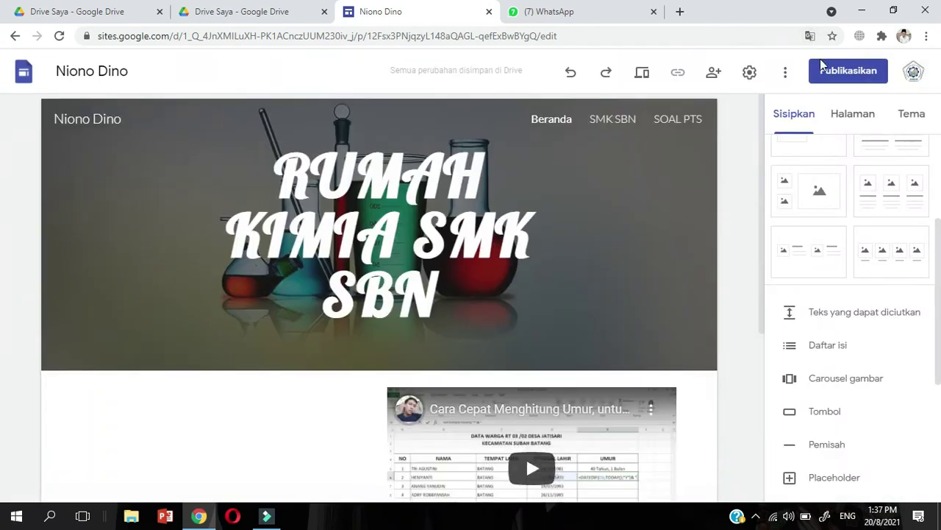
pyautogui.click(841, 116)
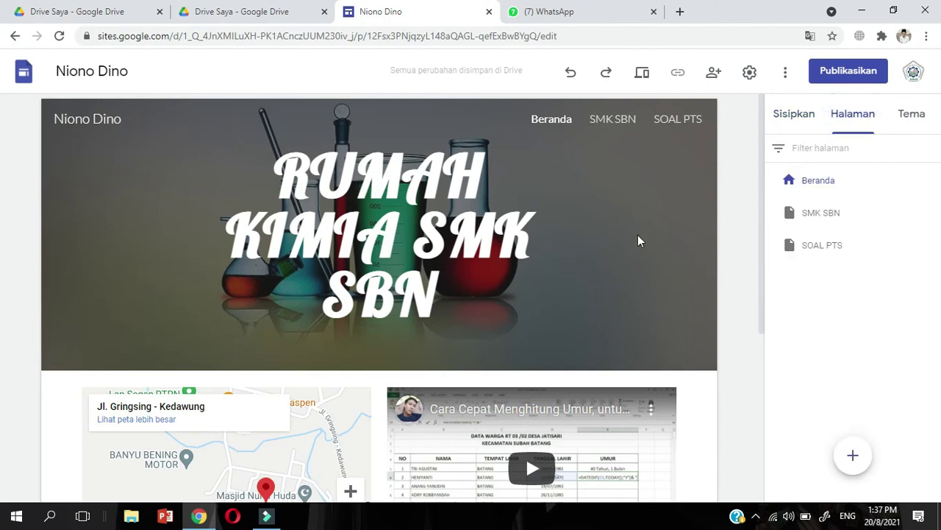
# Step: Preview the site from Beranda, visit the SMK SBN and SOAL PTS pages, go back to Beranda and exit the preview
pyautogui.moveTo(631, 239)
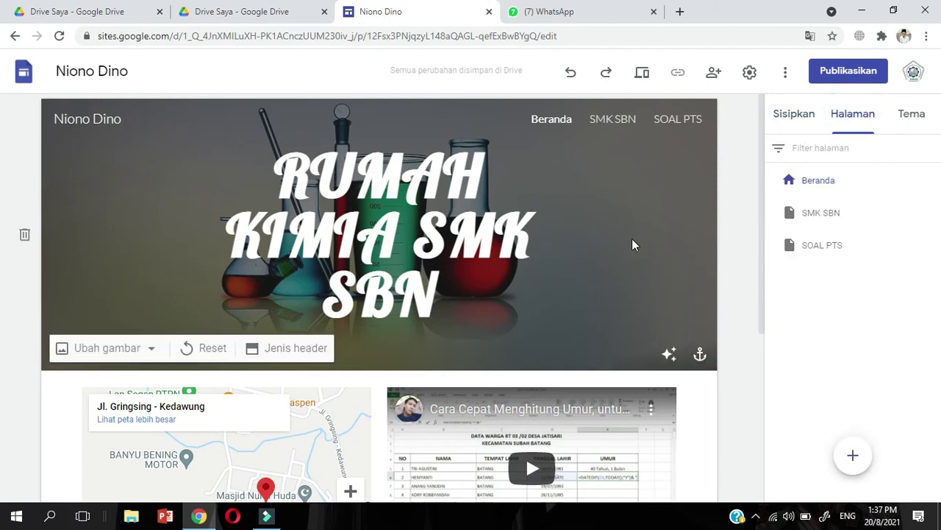
pyautogui.click(642, 73)
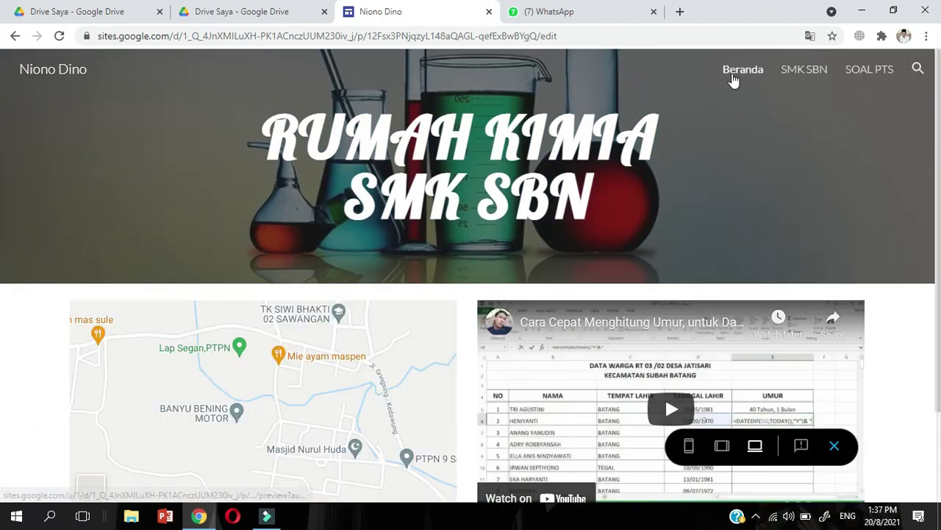
pyautogui.click(798, 70)
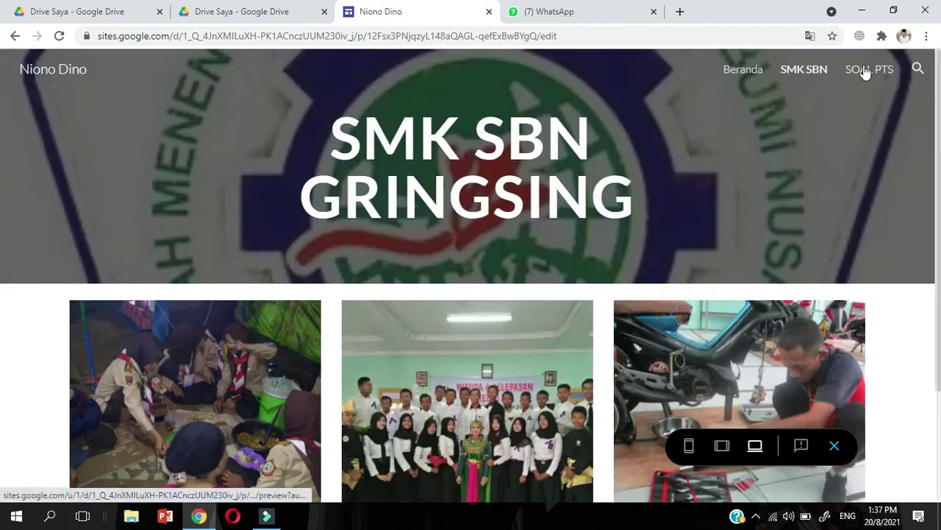
pyautogui.click(865, 70)
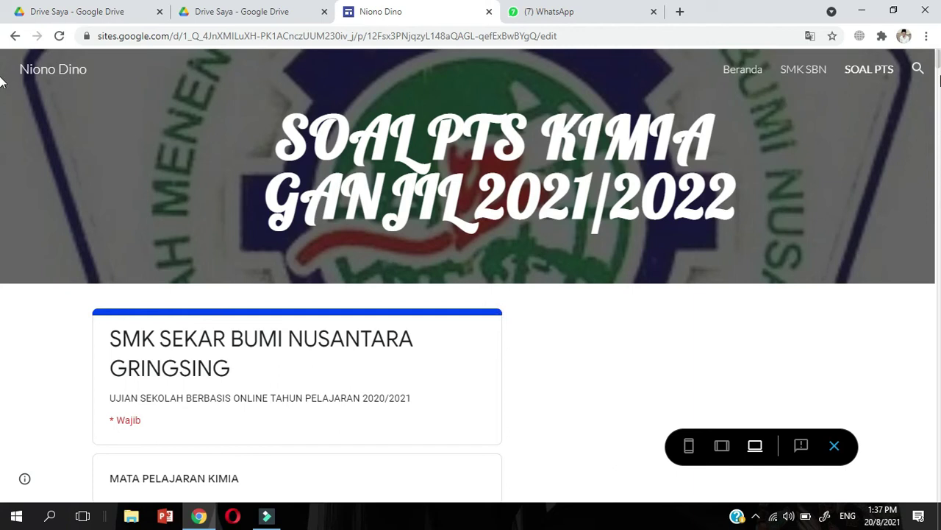
pyautogui.moveTo(939, 66)
pyautogui.mouseDown()
pyautogui.moveTo(939, 94)
pyautogui.moveTo(938, 65)
pyautogui.mouseUp()
pyautogui.click(15, 36)
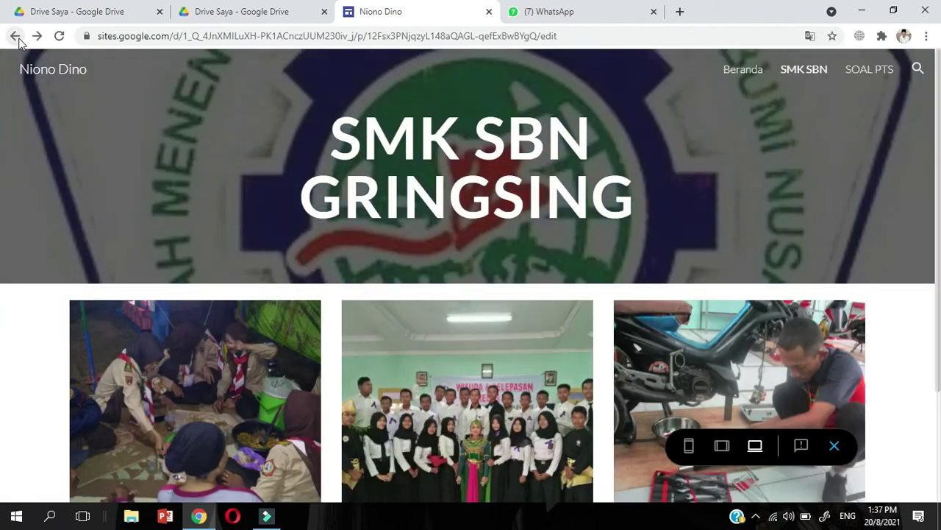
pyautogui.click(16, 36)
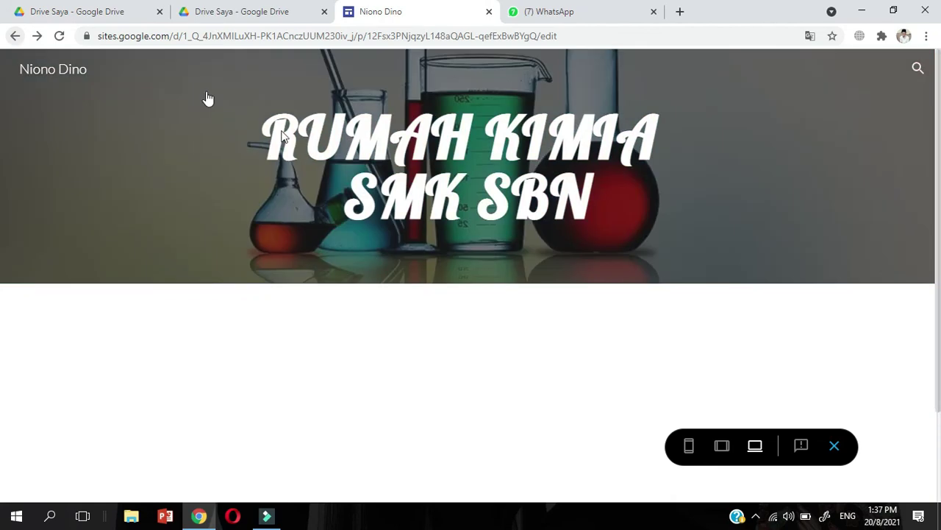
pyautogui.click(839, 442)
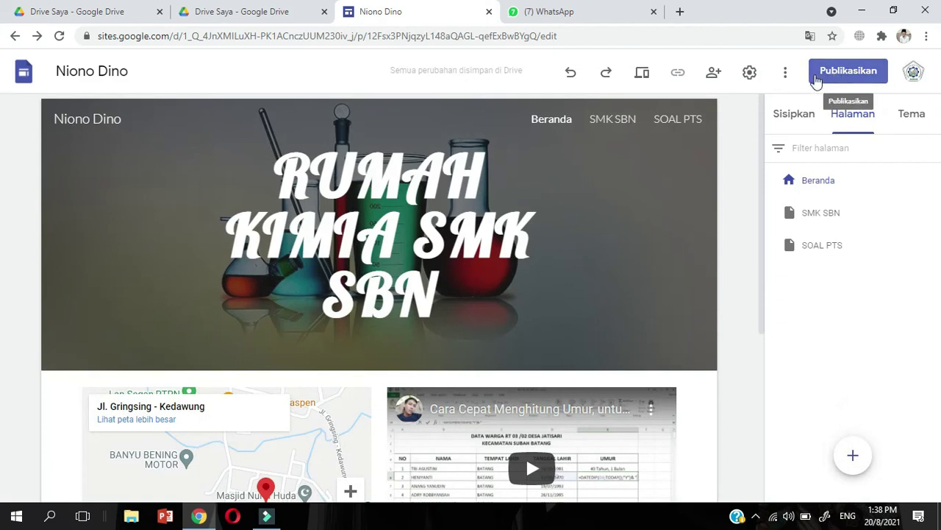
# Step: Share the site's draft with anyone who has the link, keep the published site set to Publik, and finish sharing
pyautogui.click(714, 77)
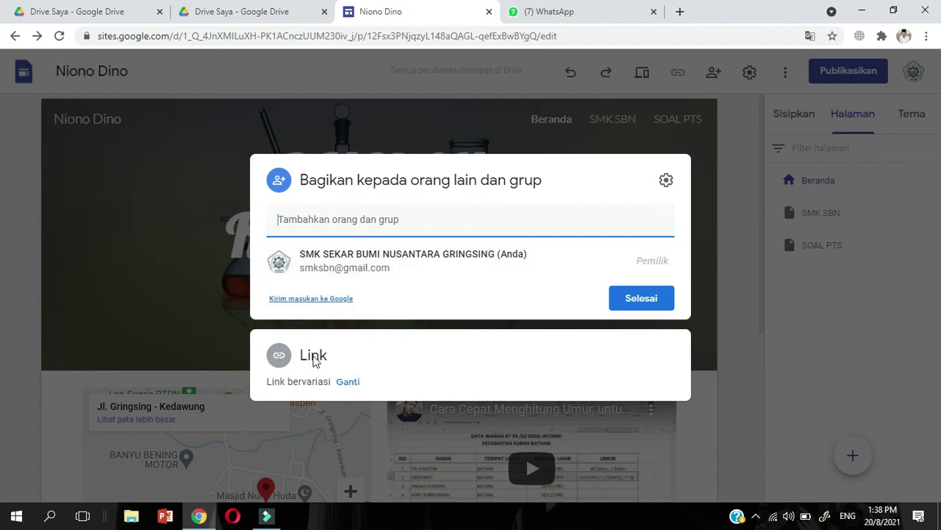
pyautogui.click(347, 381)
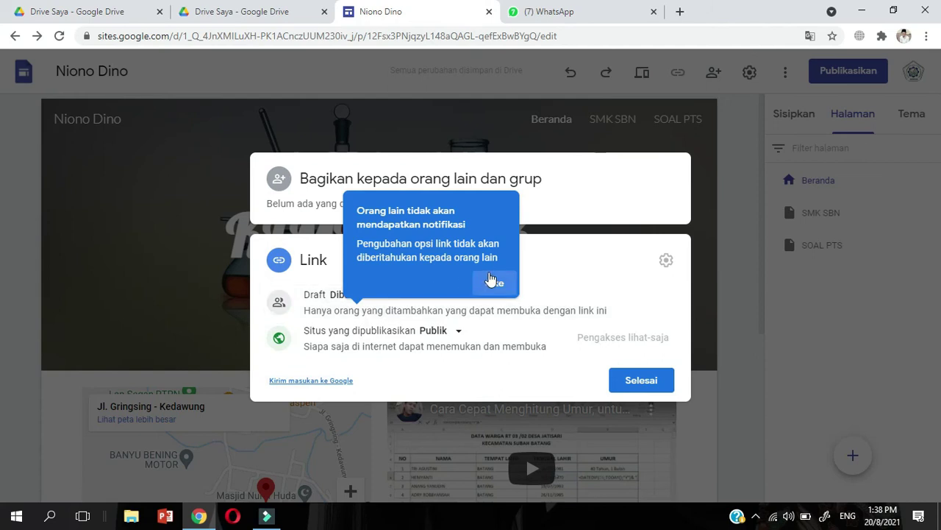
pyautogui.click(491, 287)
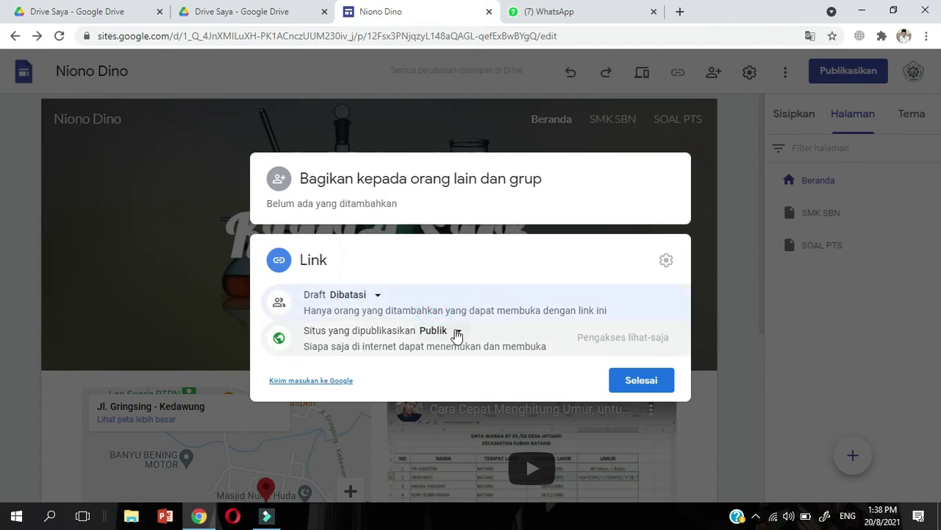
pyautogui.click(358, 298)
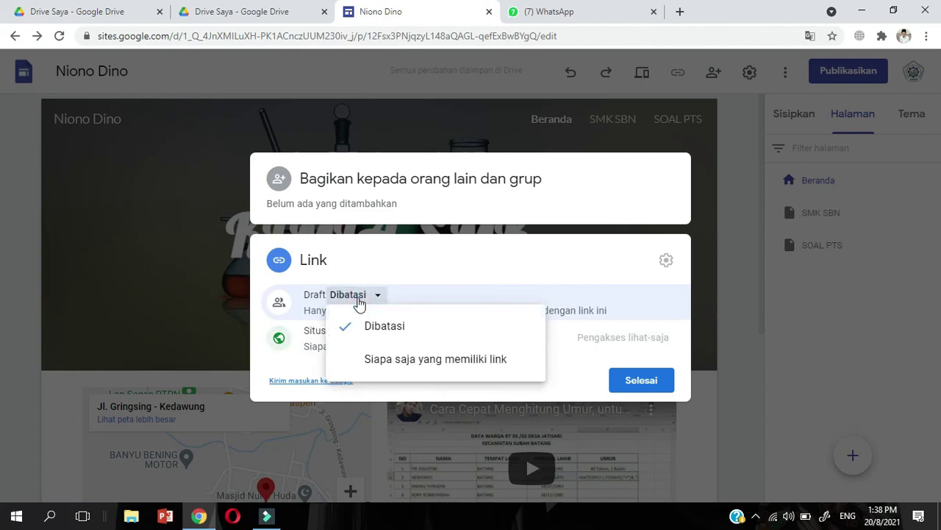
pyautogui.click(369, 363)
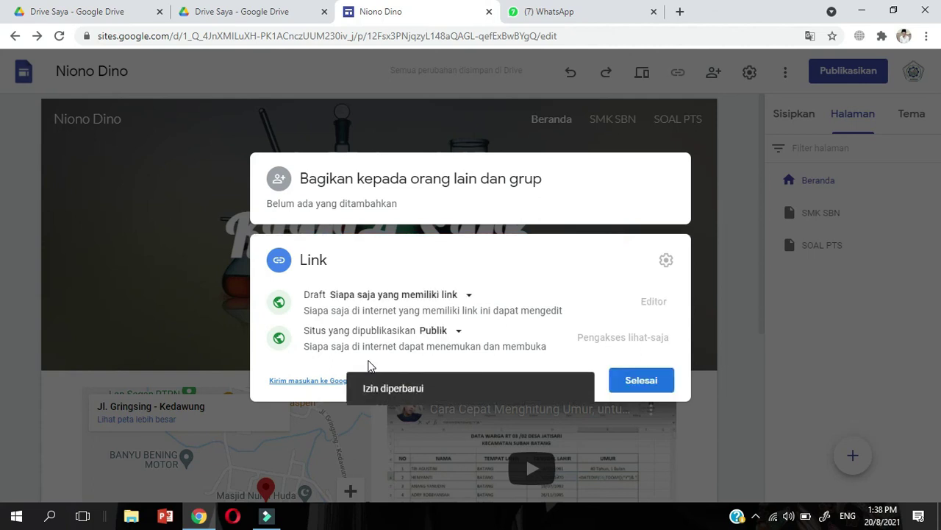
pyautogui.click(440, 331)
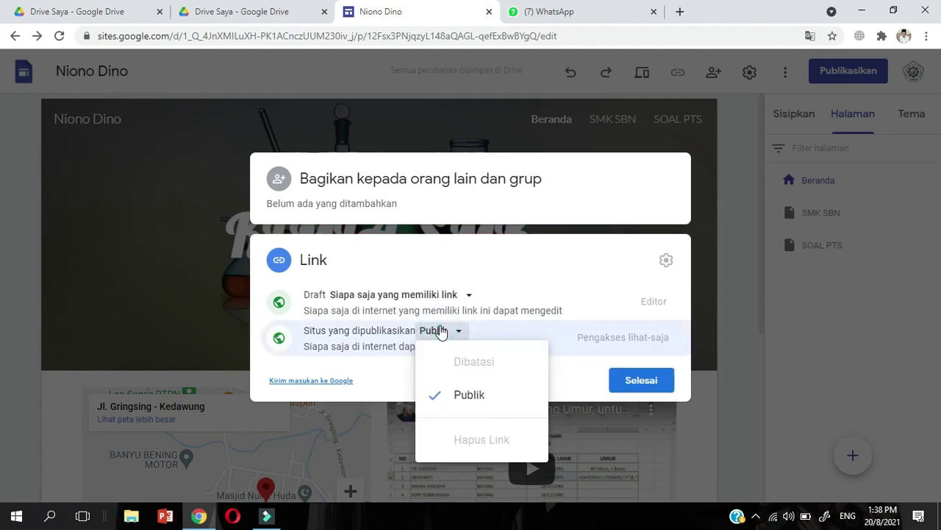
pyautogui.click(446, 396)
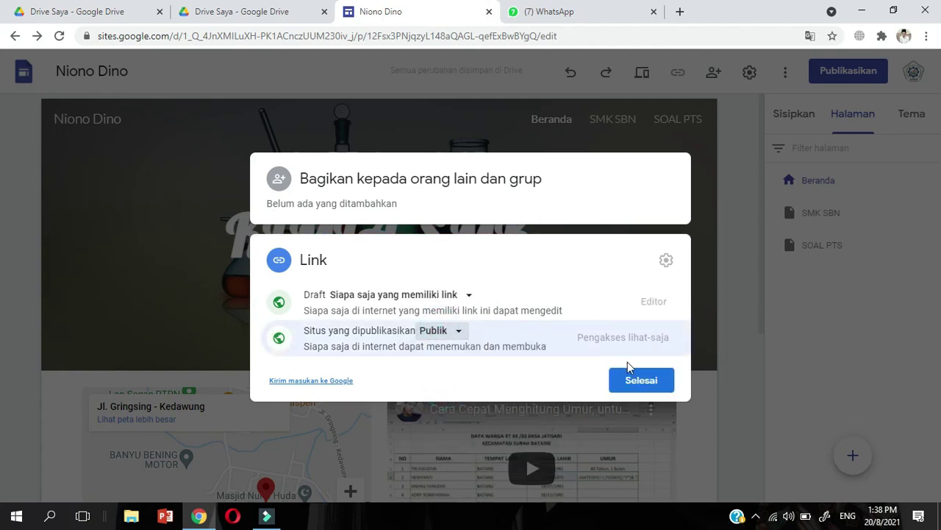
pyautogui.click(638, 389)
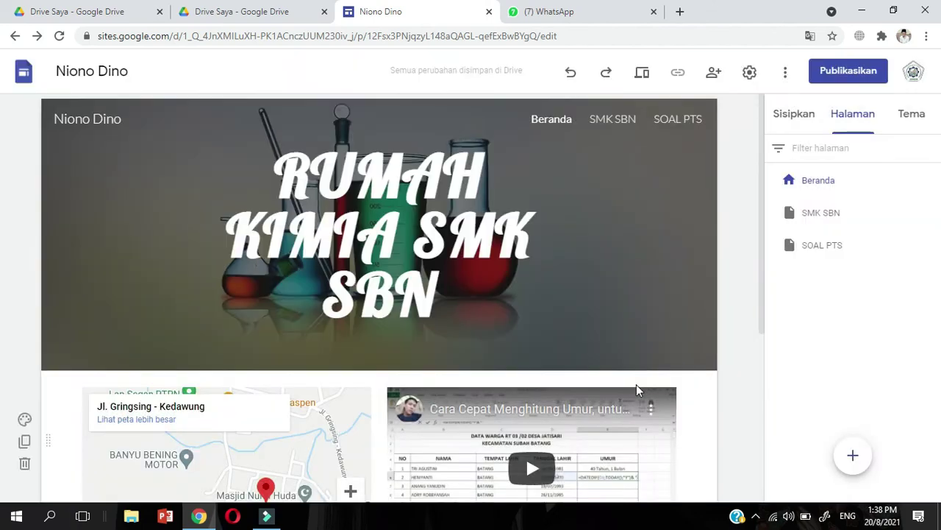
# Step: Start publishing the site to the web and request that public search engines not display it
pyautogui.click(844, 73)
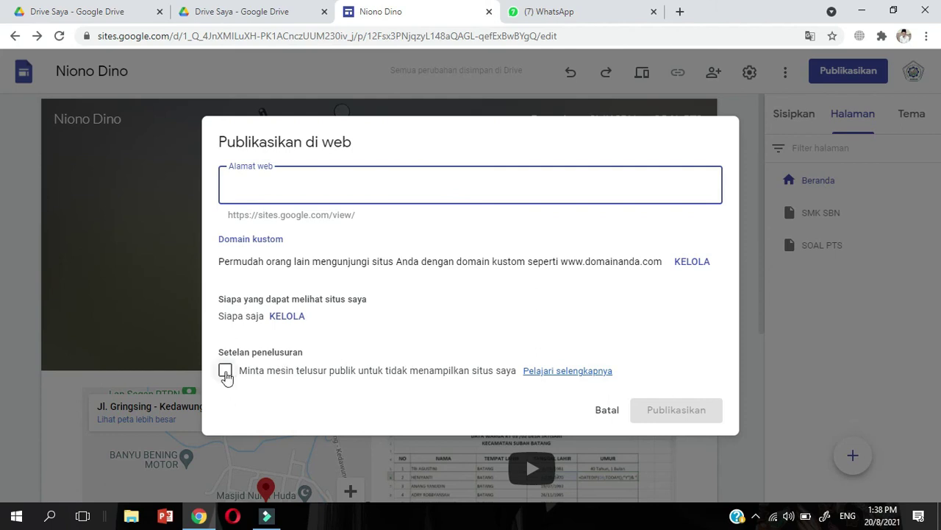
pyautogui.click(225, 371)
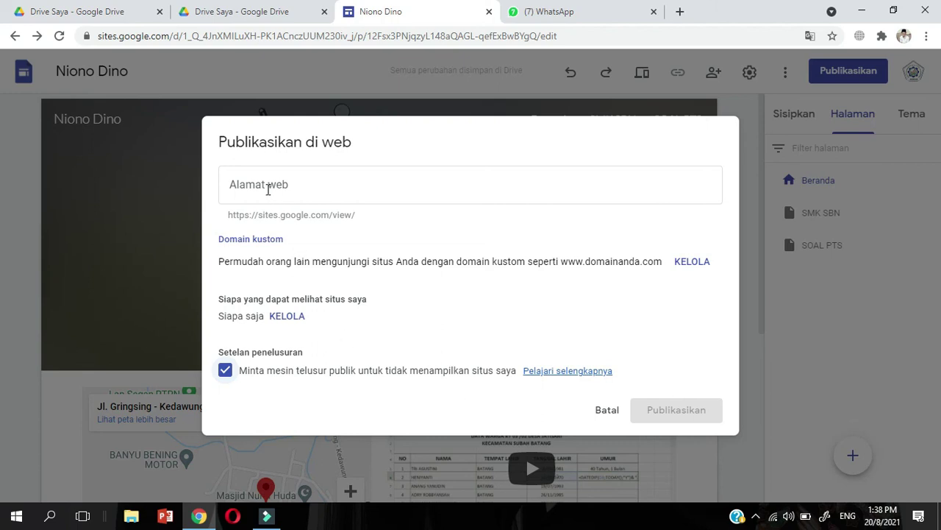
pyautogui.click(268, 189)
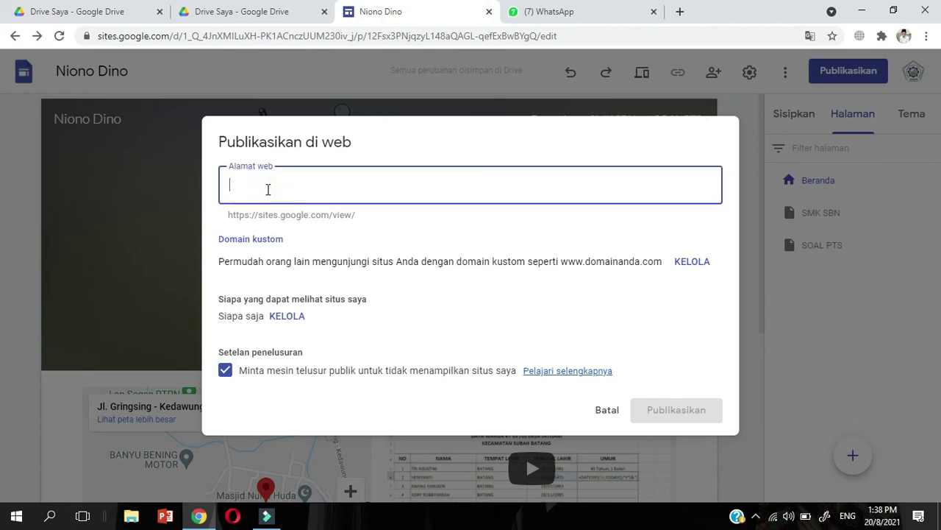
pyautogui.click(318, 225)
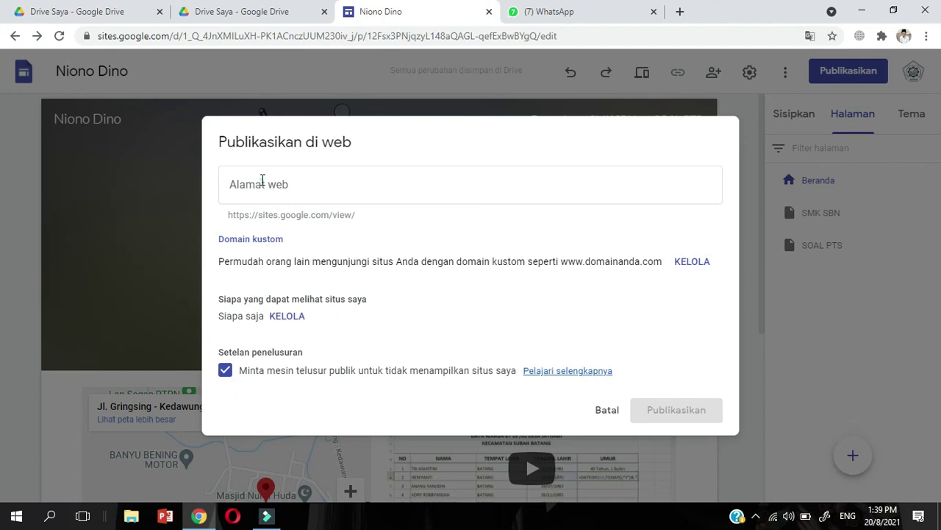
# Step: Set the published site's web address to the site name in lowercase, joined by a hyphen and followed by 99
pyautogui.click(263, 181)
pyautogui.write('n')
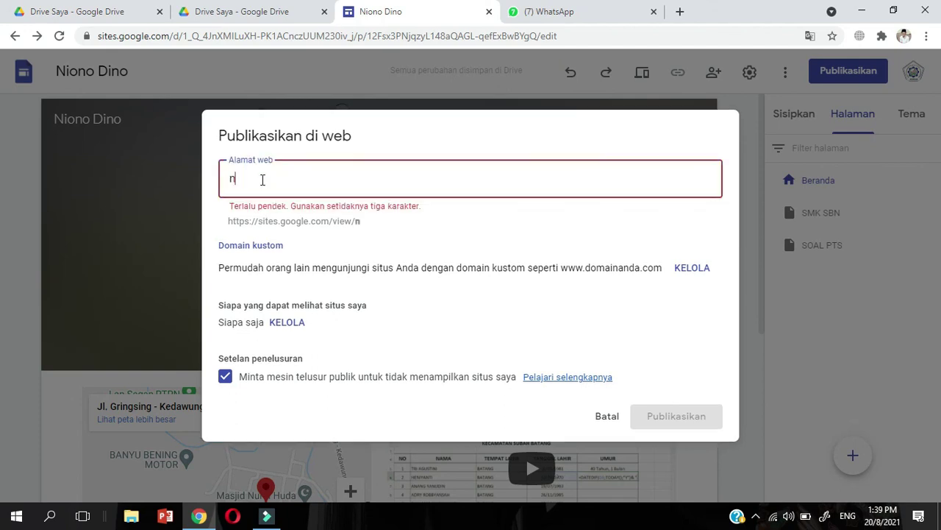
pyautogui.write('iono')
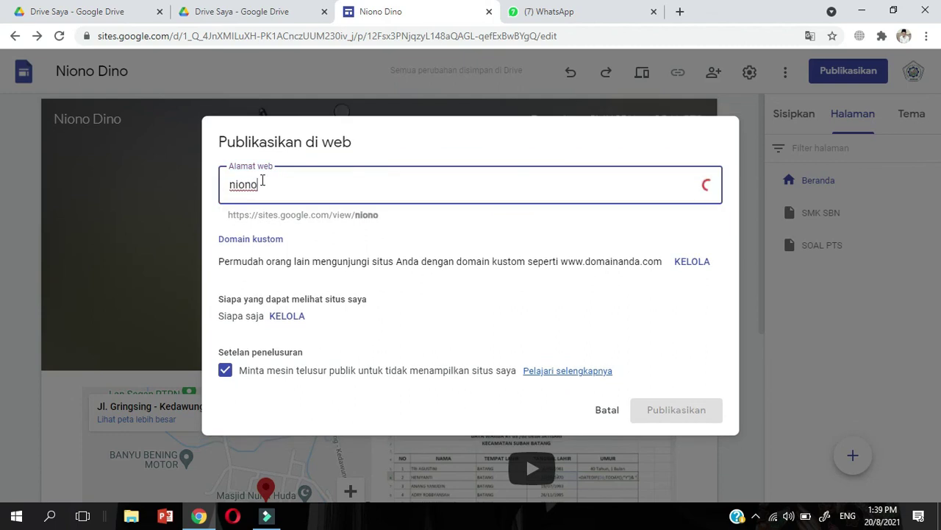
pyautogui.press('BackSpace')
pyautogui.press('BackSpace')
pyautogui.press('BackSpace')
pyautogui.write('b')
pyautogui.press('BackSpace')
pyautogui.write('niono-dino')
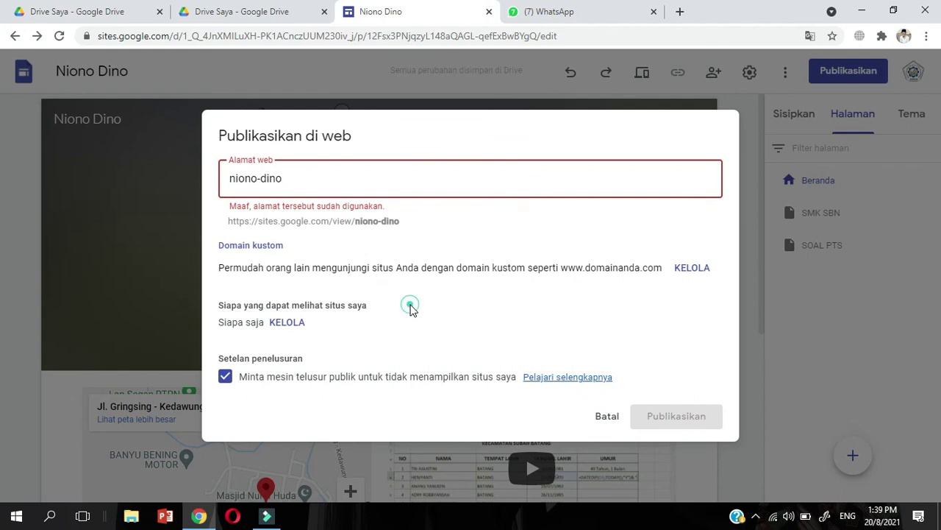
pyautogui.click(292, 177)
pyautogui.write('99')
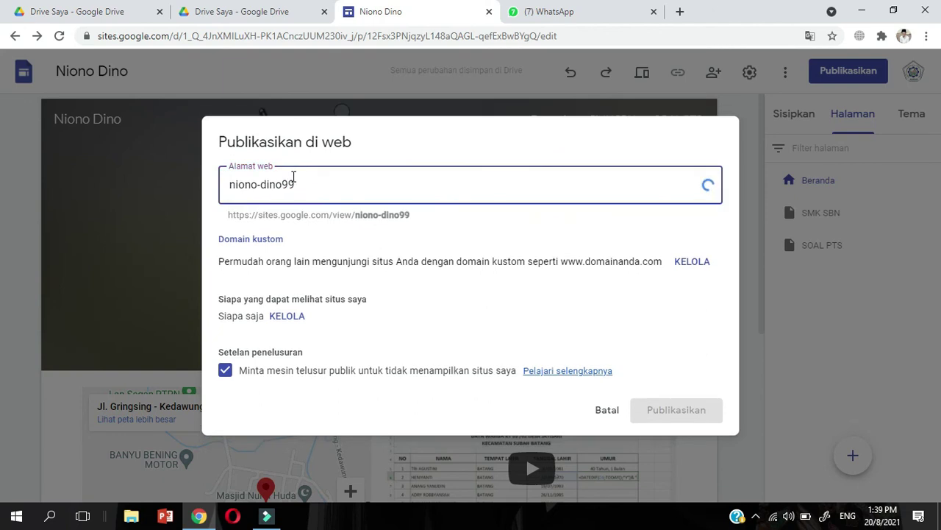
# Step: Publish the site with the request that public search engines not display it kept on, and copy the published site's link
pyautogui.click(426, 321)
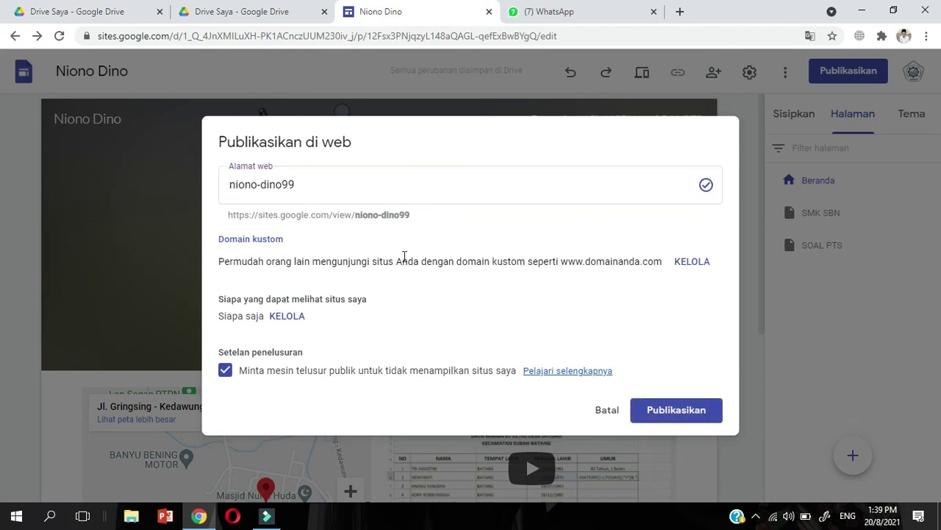
pyautogui.click(230, 373)
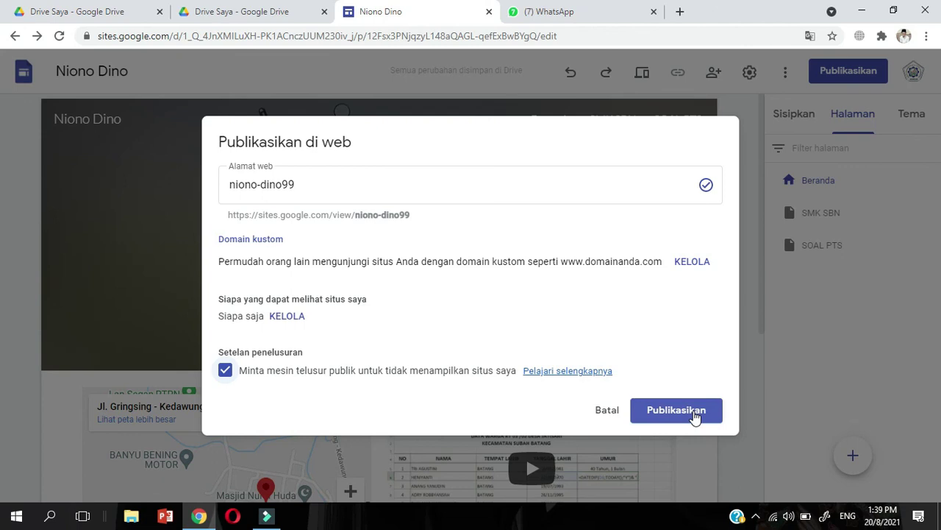
pyautogui.click(695, 416)
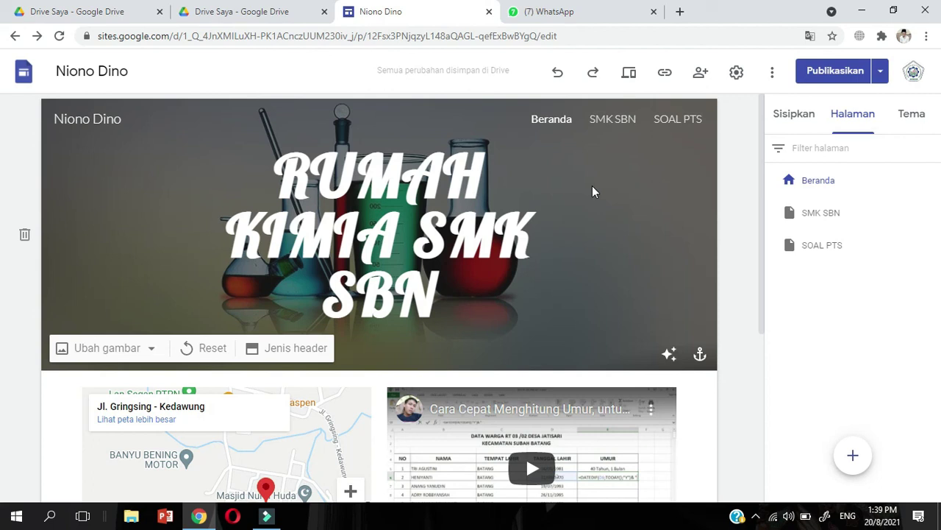
pyautogui.click(662, 74)
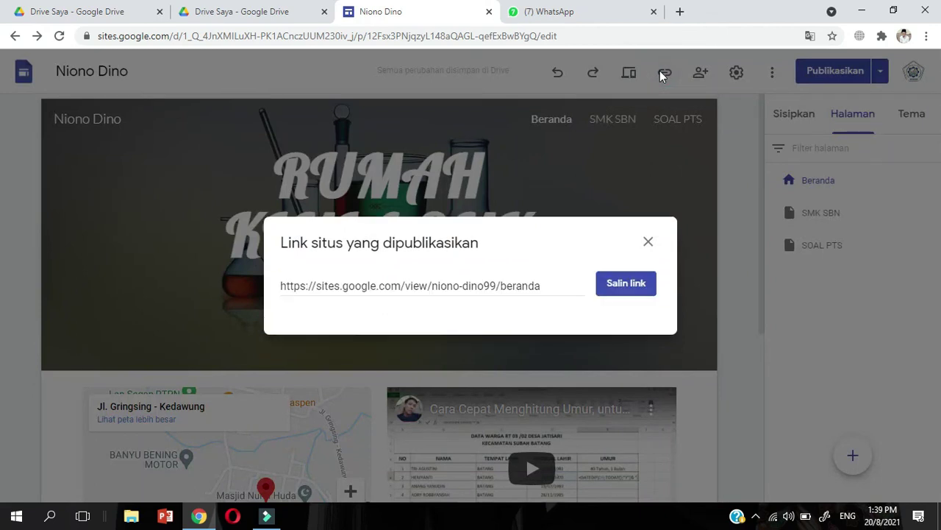
pyautogui.click(625, 284)
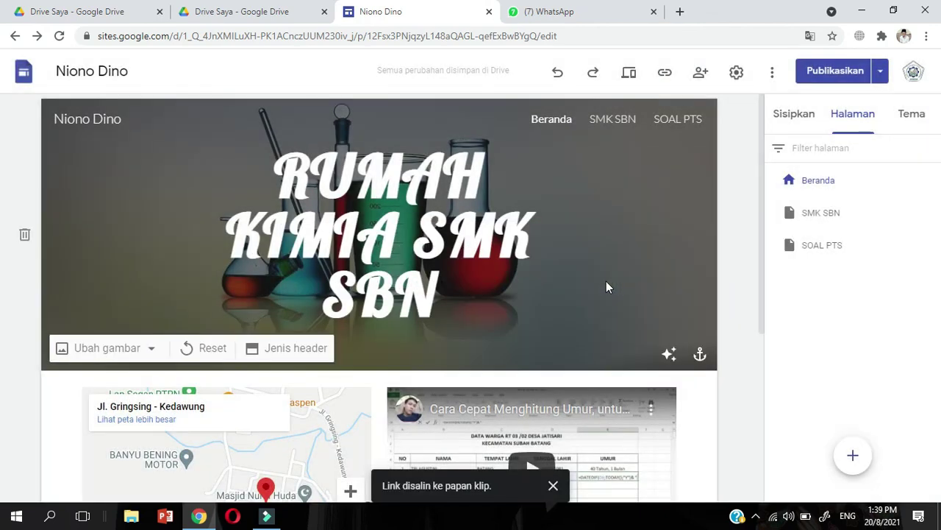
# Step: Switch to WhatsApp, find the KELAS X TKRO 2021/2022 group by searching "x tkro", and paste the site link into its message field
pyautogui.click(541, 12)
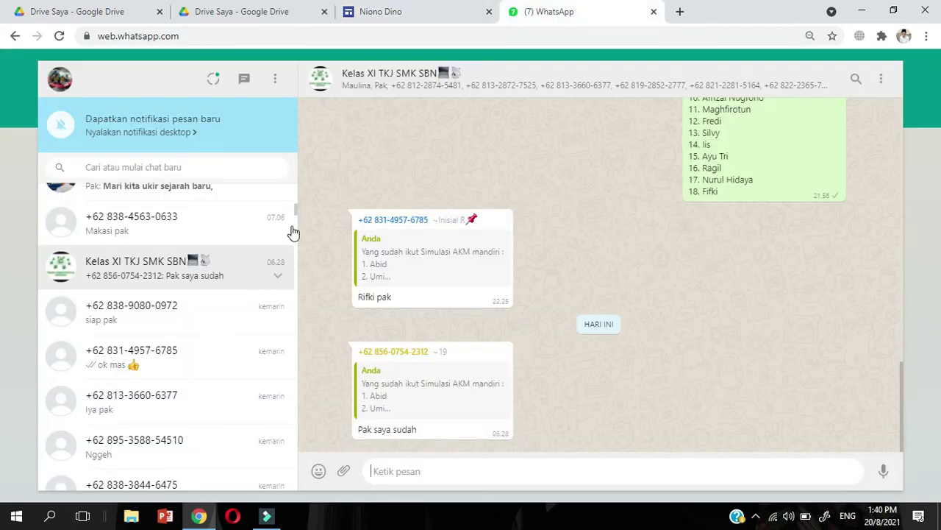
pyautogui.moveTo(295, 207); pyautogui.dragTo(179, 170)
pyautogui.click(180, 171)
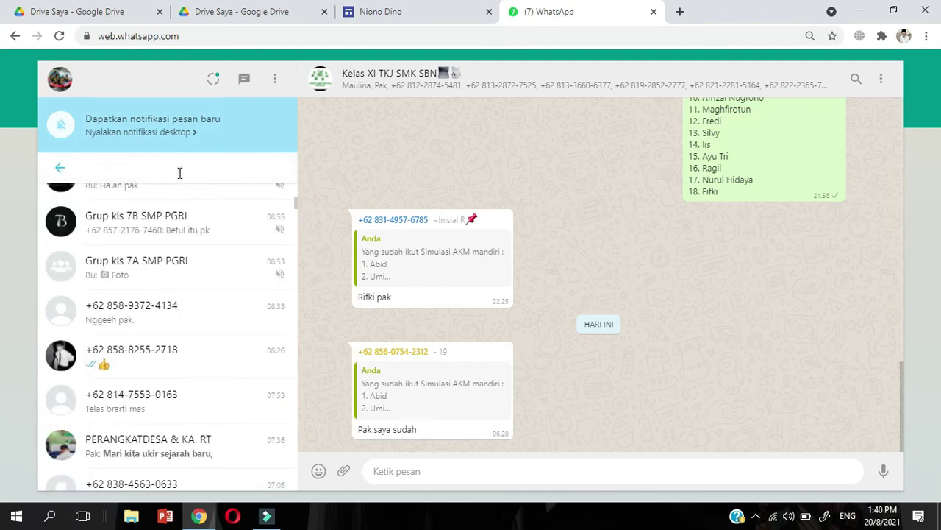
pyautogui.write('x t')
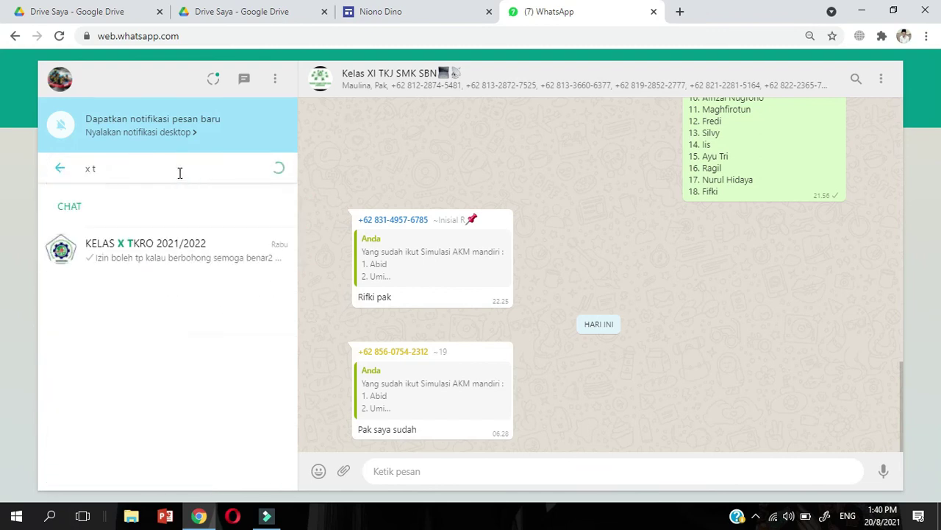
pyautogui.write('kro')
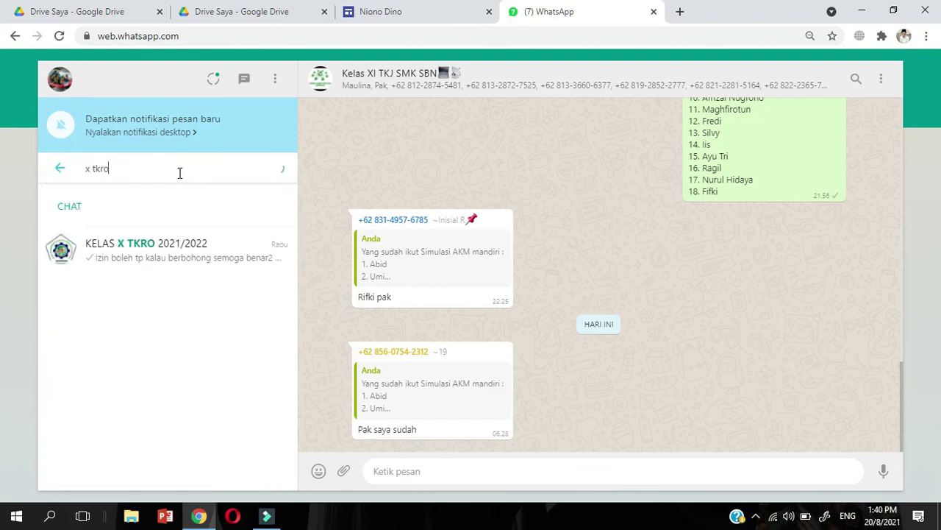
pyautogui.click(184, 249)
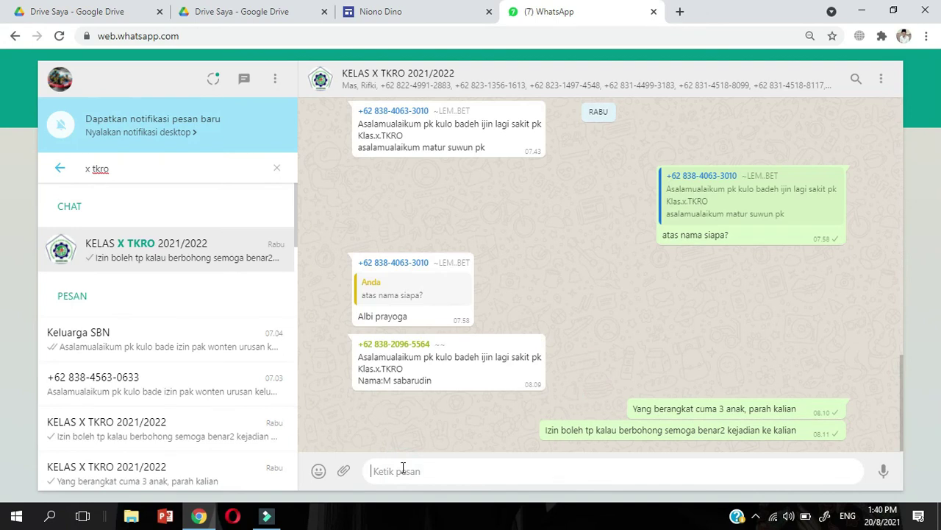
pyautogui.rightClick(403, 469)
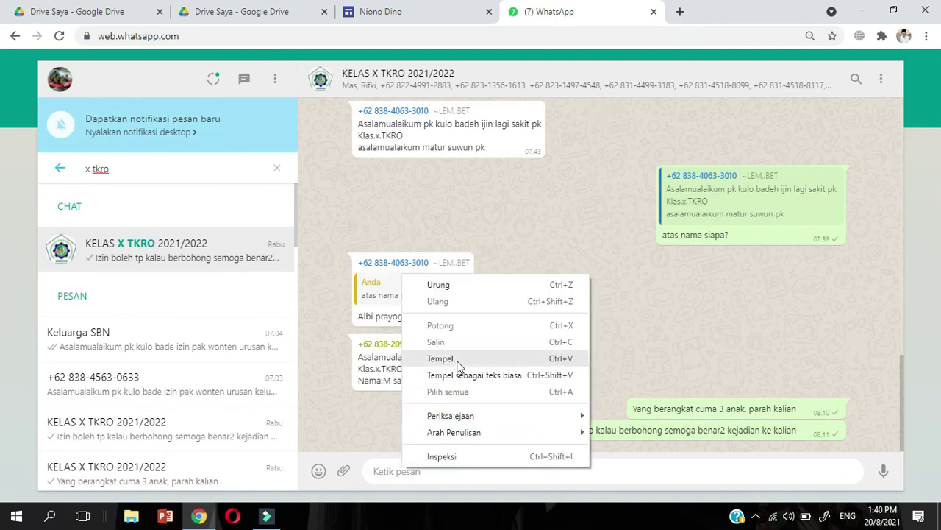
pyautogui.click(488, 360)
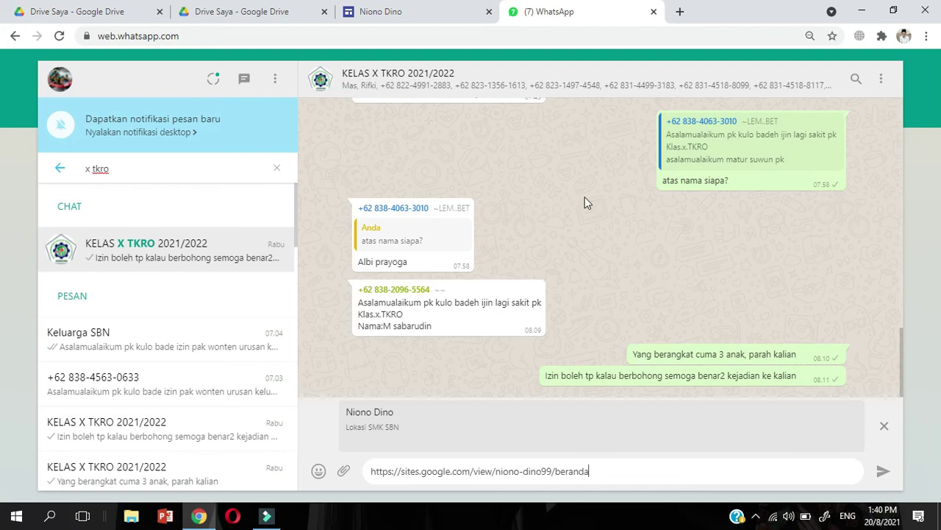
# Step: Switch back to the Google Sites editor and bring up the options for adding a new page or link
pyautogui.click(430, 16)
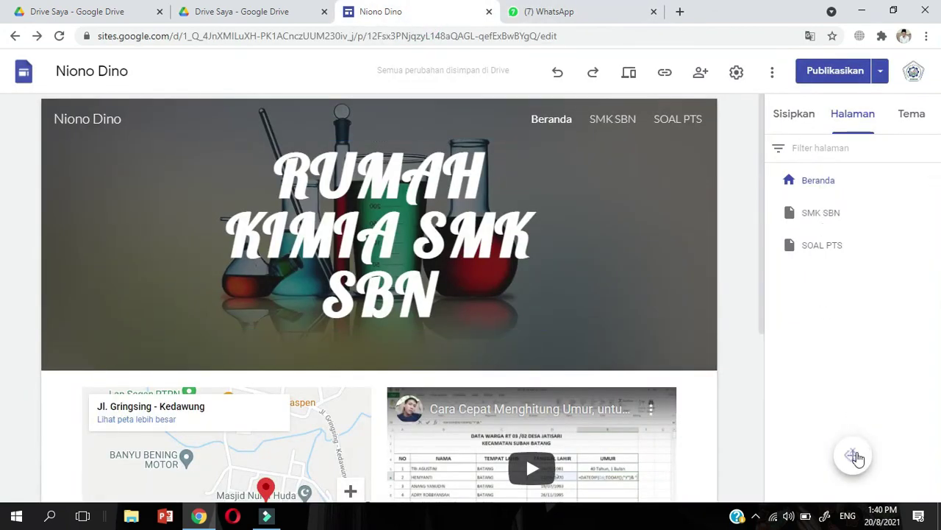
pyautogui.moveTo(853, 460)
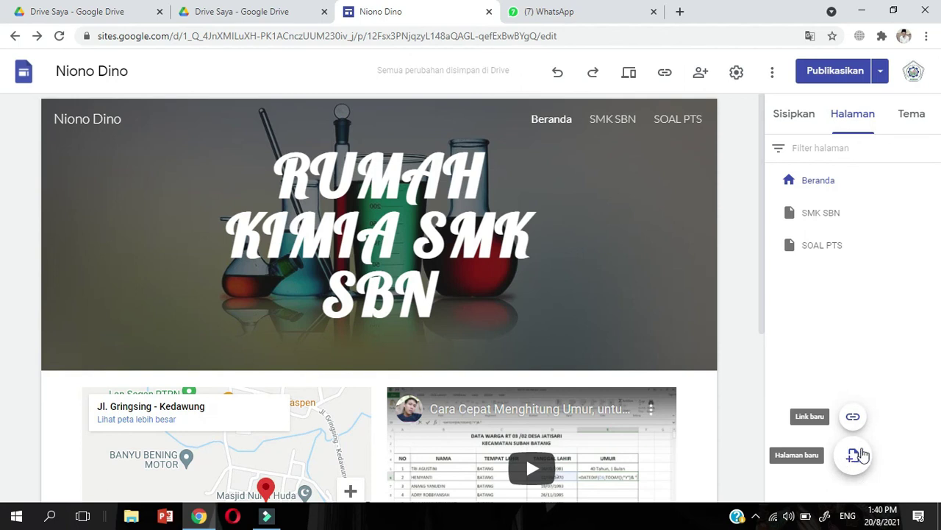